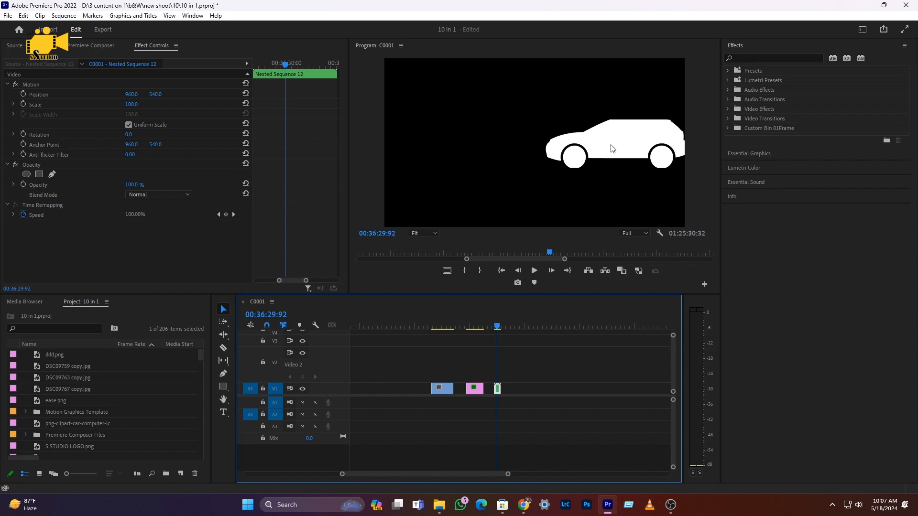
- Play part of the Face colored.mp4 clip and bring up its Effect Controls
click(442, 328)
key(space)
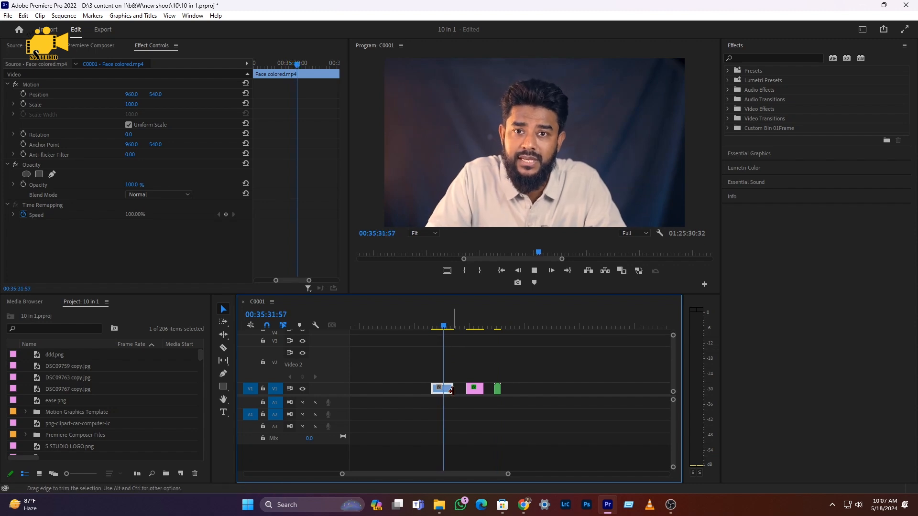
key(space)
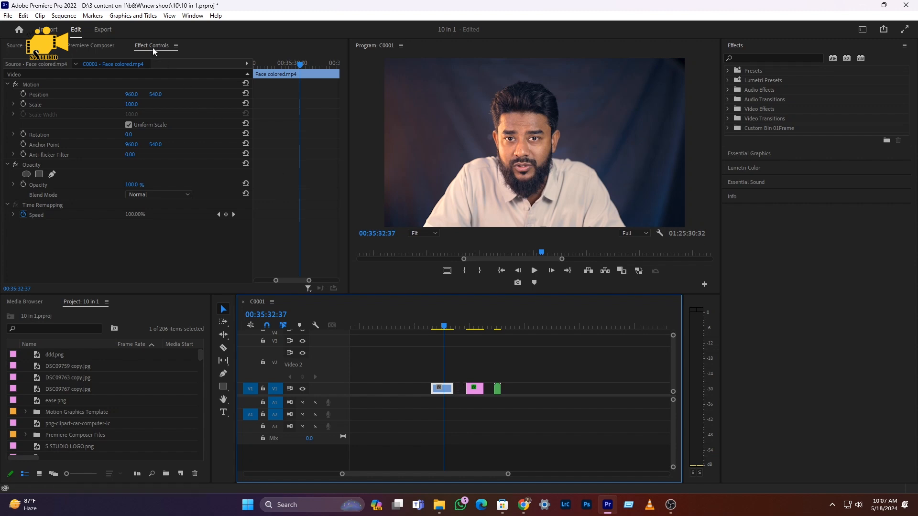
click(193, 15)
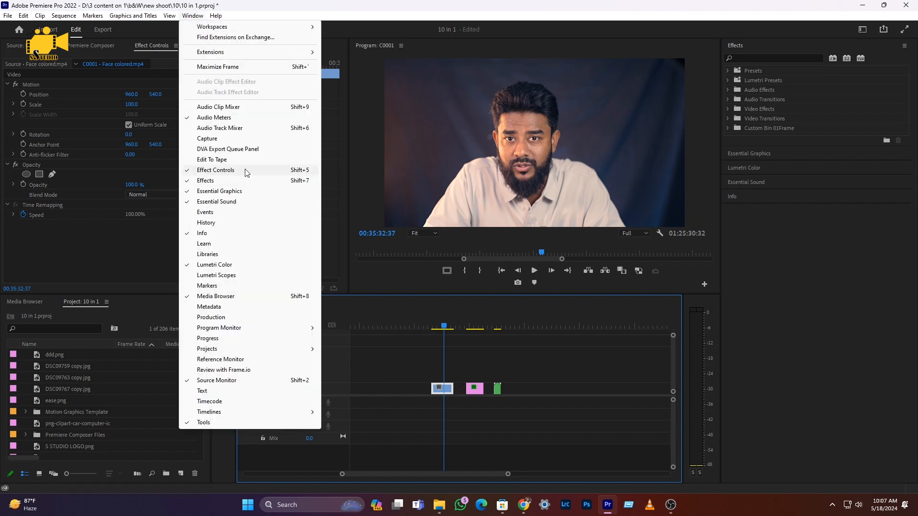
click(246, 175)
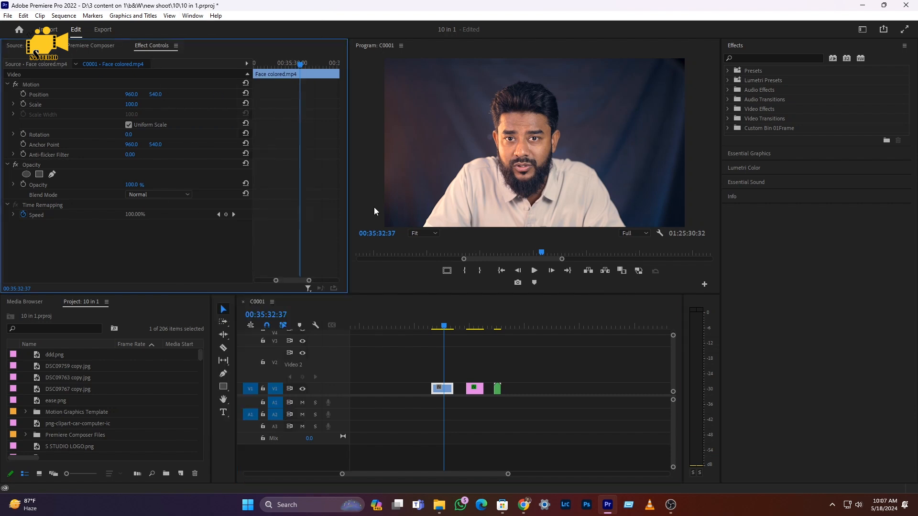
- Start Position and Scale keyframes on the face clip at 00:35:27:38
drag(444, 326, 441, 327)
click(23, 95)
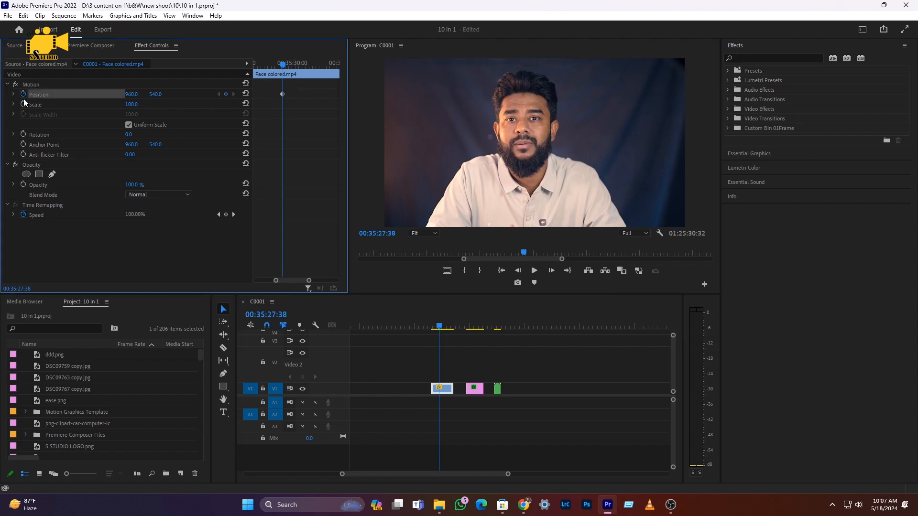
click(23, 104)
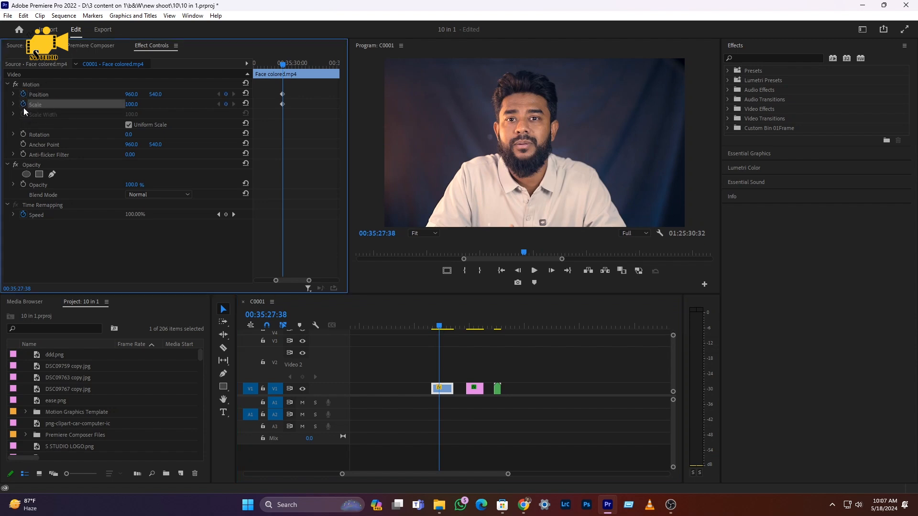
- At 00:35:28:91, add second keyframes with Scale 191 and horizontal Position 1039 to zoom in on the face
key(space)
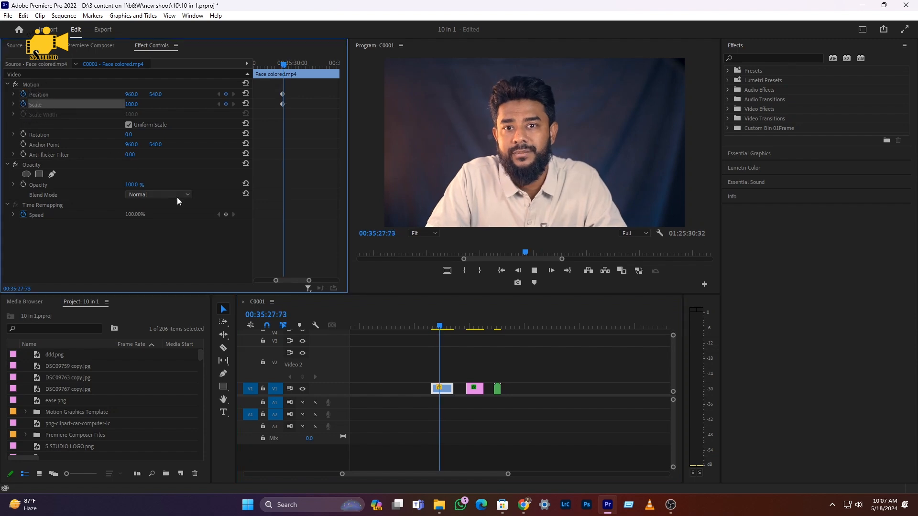
key(space)
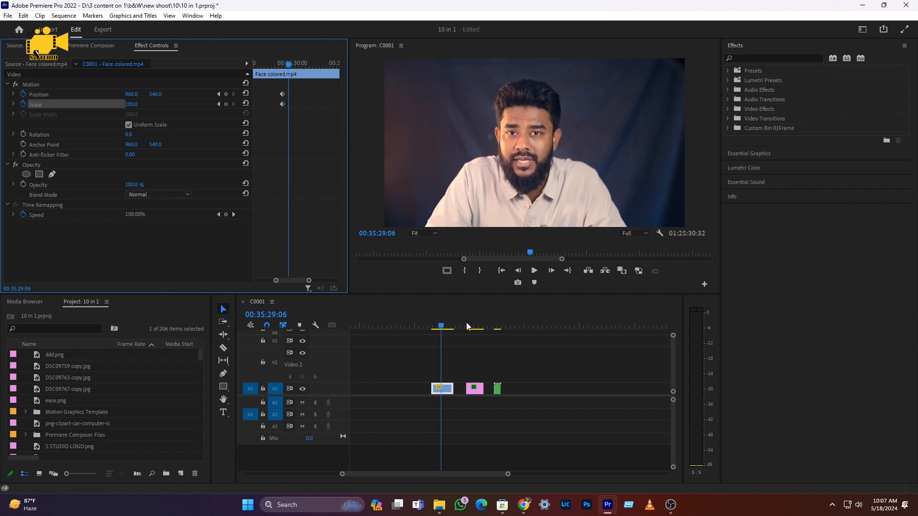
drag(292, 67, 281, 65)
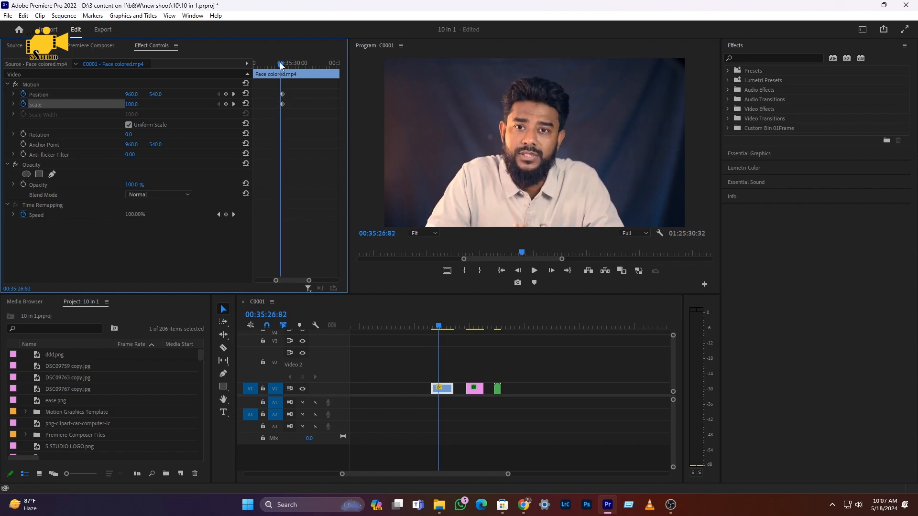
key(space)
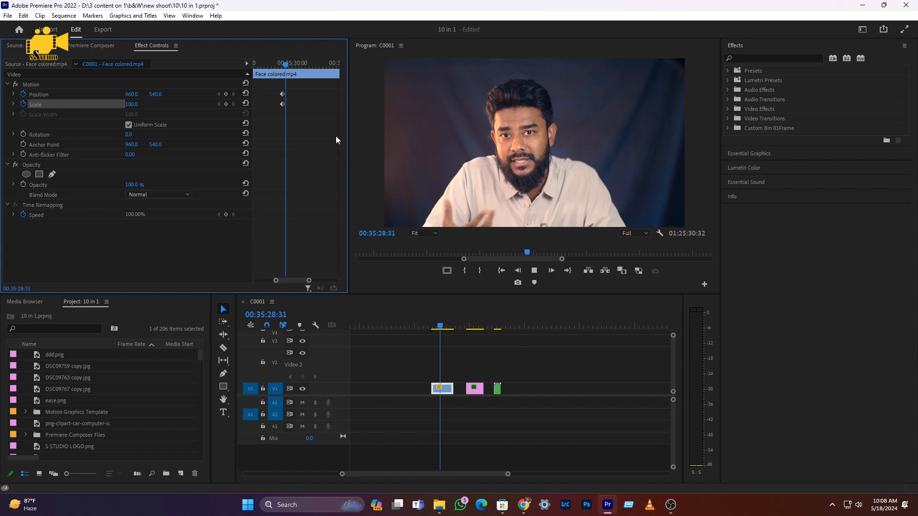
key(space)
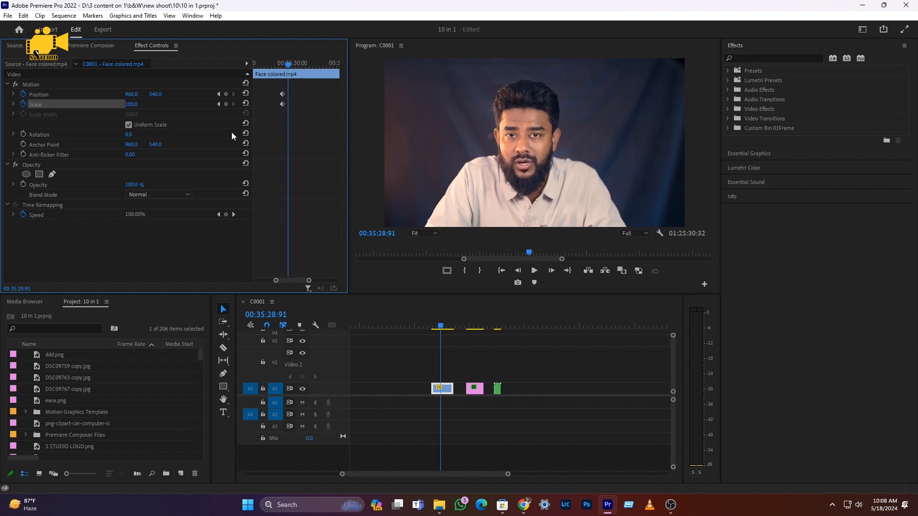
drag(130, 105, 132, 108)
drag(134, 108, 170, 97)
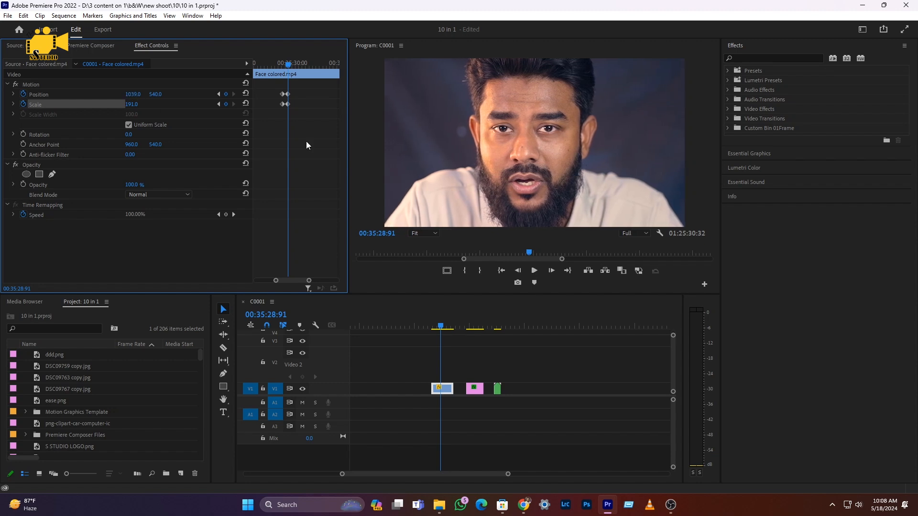
- Scrub and play the face clip across both keyframe pairs to review the zoom-in
click(283, 64)
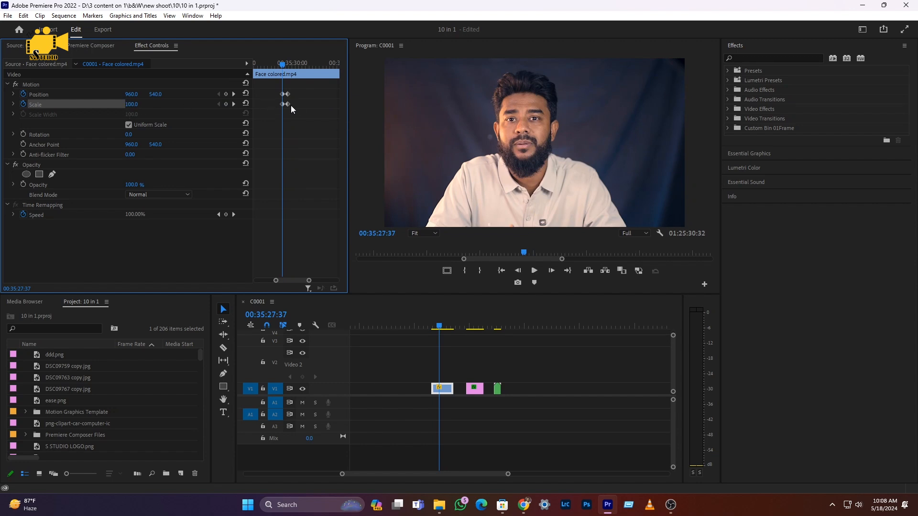
drag(282, 63, 288, 63)
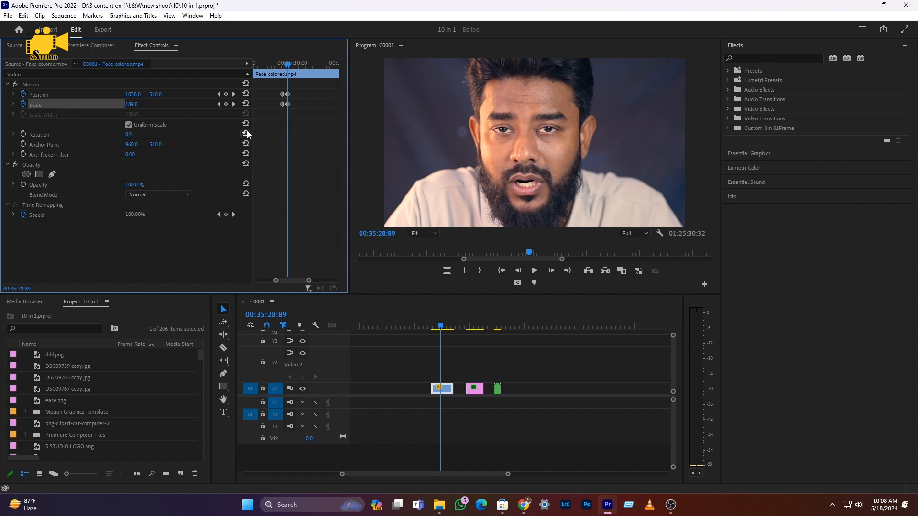
drag(286, 70, 280, 69)
key(space)
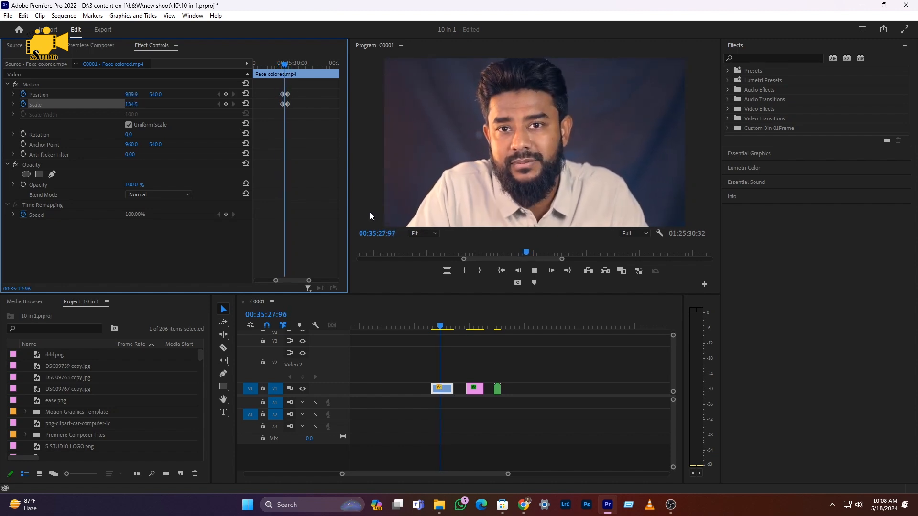
key(space)
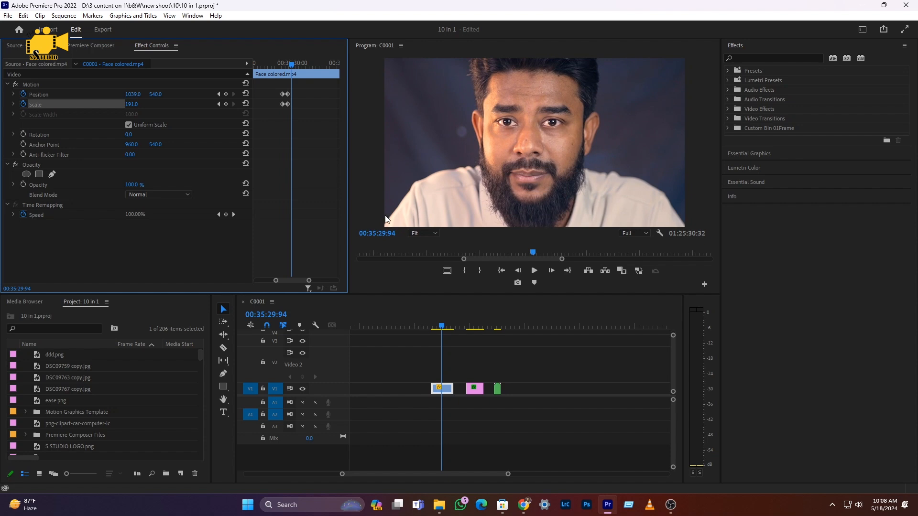
drag(285, 64, 275, 66)
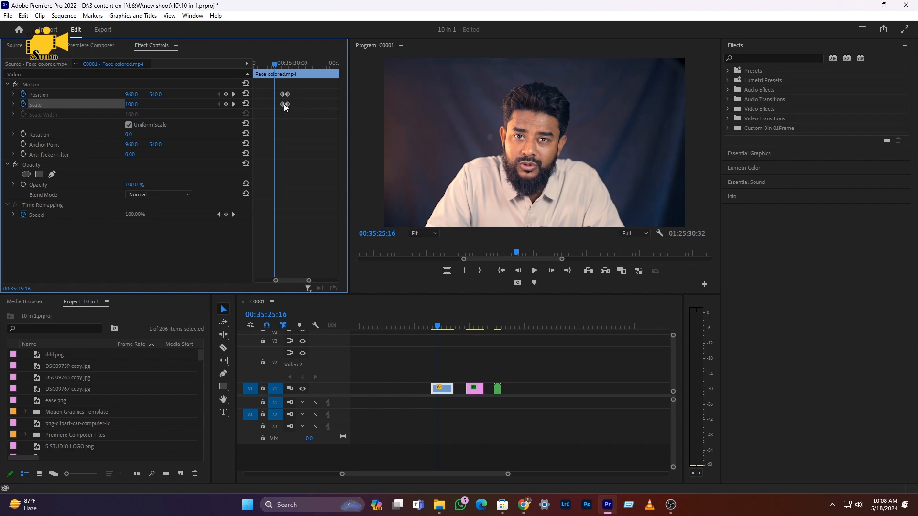
- Apply Ease Out temporal interpolation to the first Position and Scale keyframes of the face clip
drag(309, 281, 302, 282)
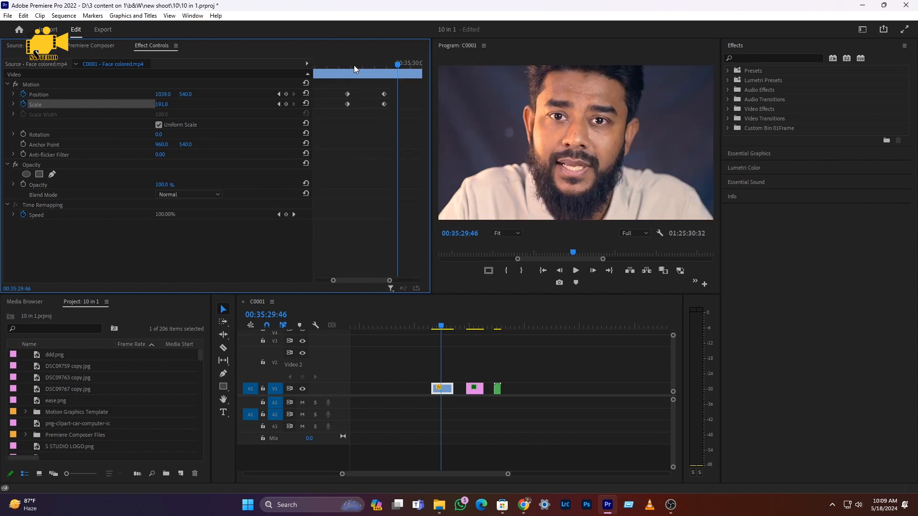
drag(356, 64, 346, 68)
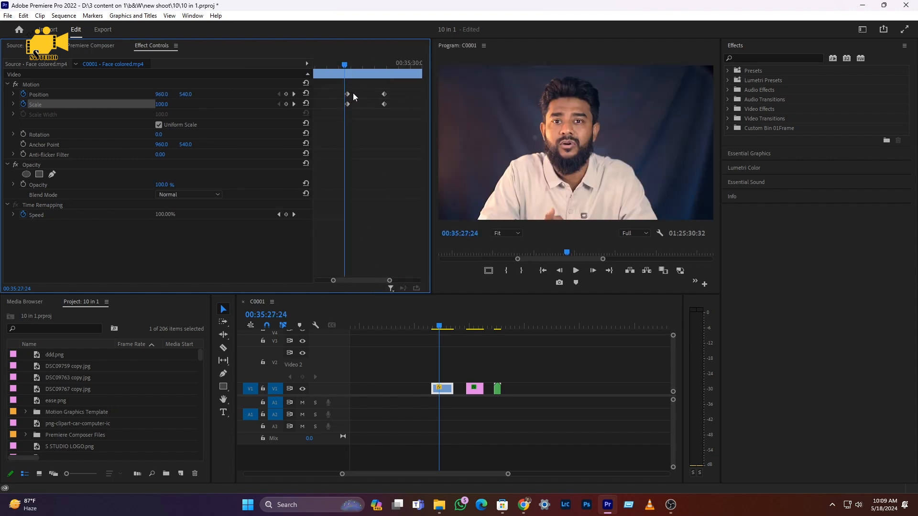
drag(354, 88, 338, 124)
right_click(348, 104)
mouse_move(377, 192)
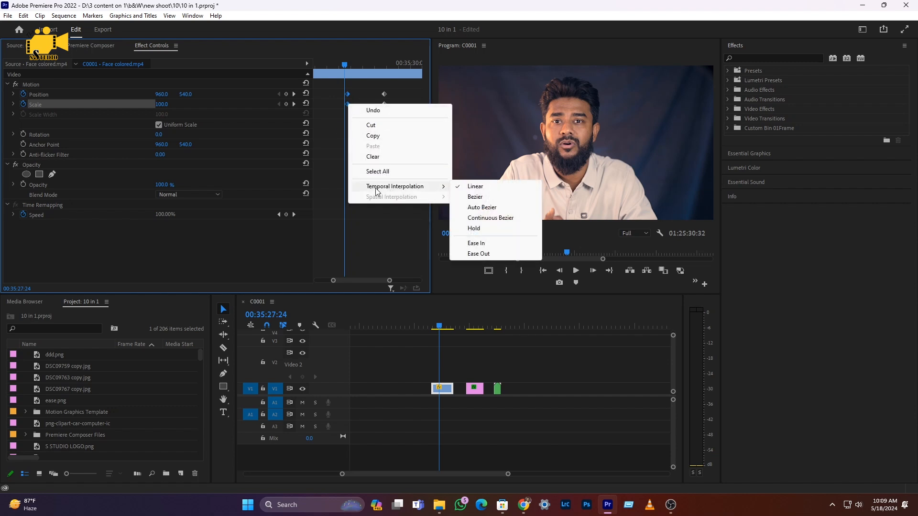
click(484, 254)
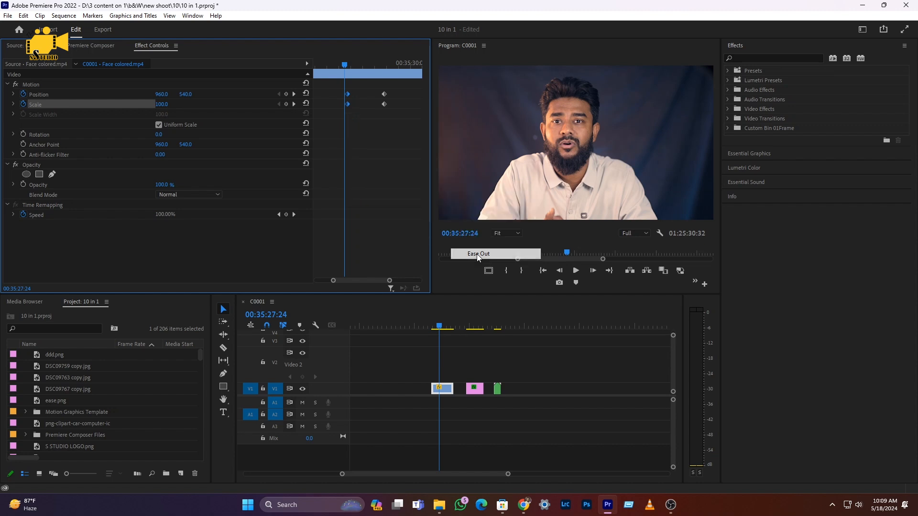
- Apply Ease In temporal interpolation to the second Position and Scale keyframes of the face clip
drag(390, 84, 365, 119)
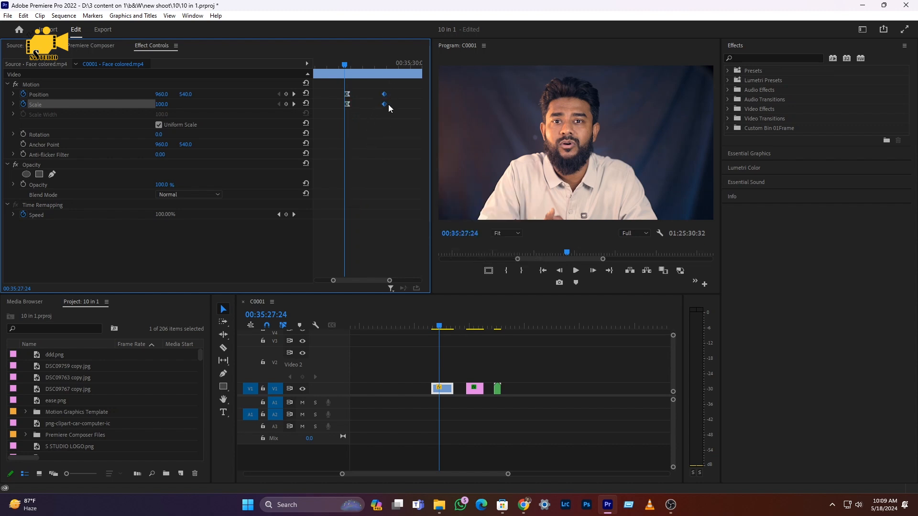
right_click(383, 104)
mouse_move(441, 189)
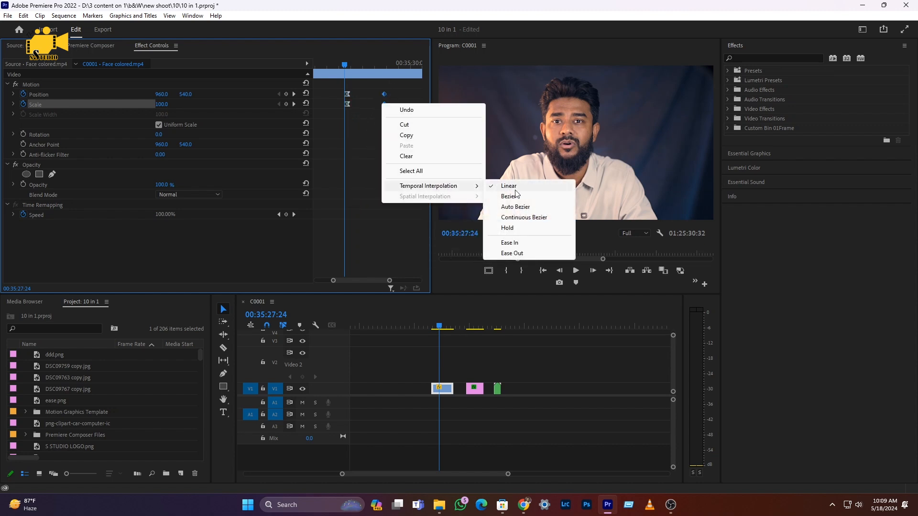
click(510, 244)
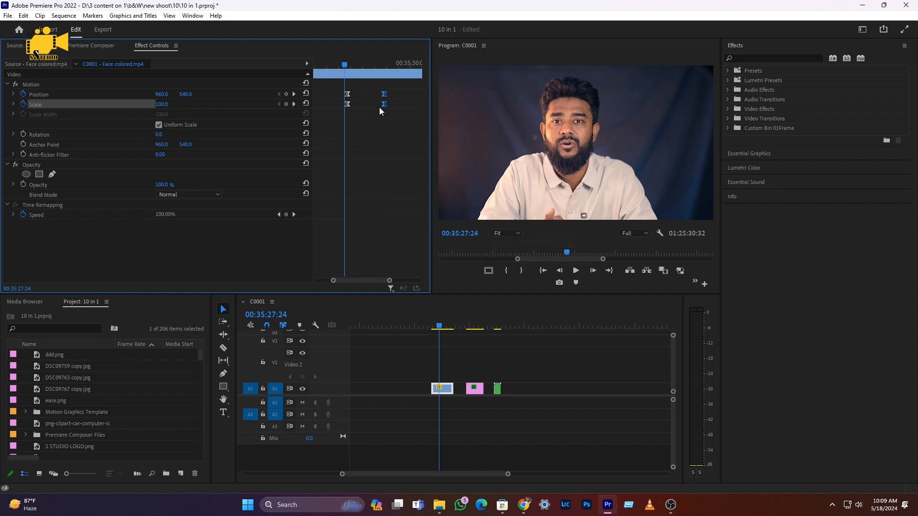
- Scrub and play between the eased keyframe pairs to examine how the zoom starts and ends
mouse_move(352, 63)
mouse_down()
mouse_move(342, 63)
mouse_move(352, 62)
mouse_move(354, 84)
mouse_move(357, 63)
mouse_move(348, 65)
mouse_up()
key(space)
key(space)
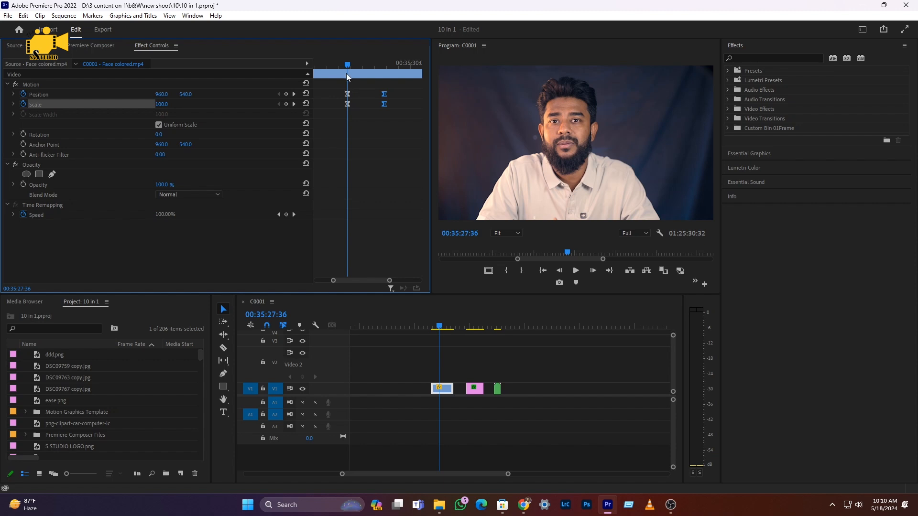
drag(348, 71, 355, 71)
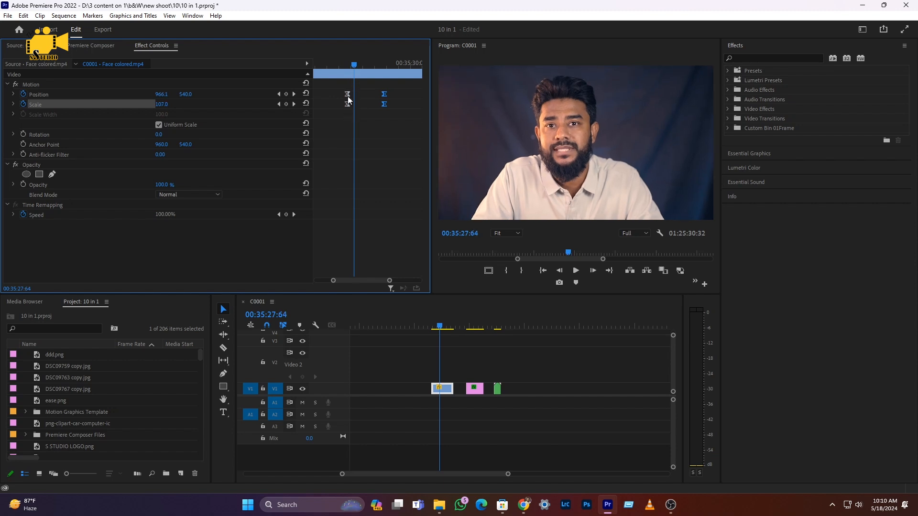
drag(354, 64, 348, 65)
key(space)
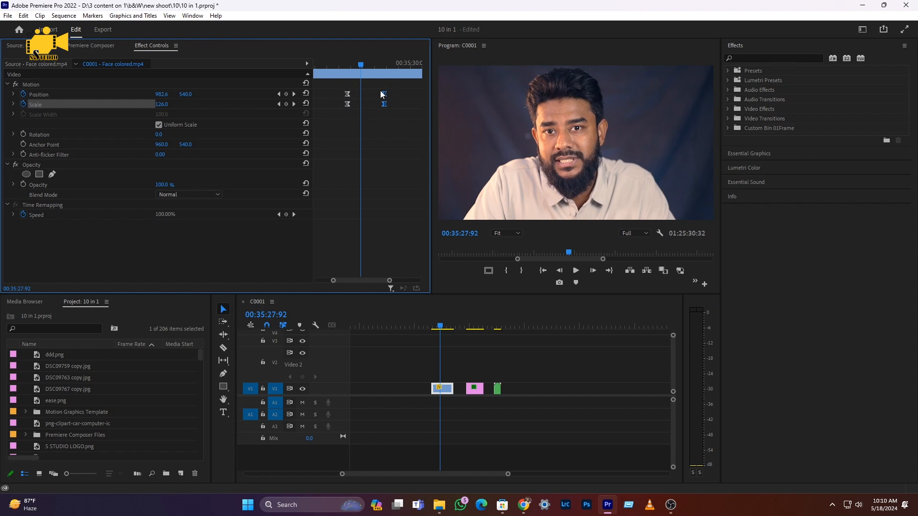
drag(362, 64, 387, 66)
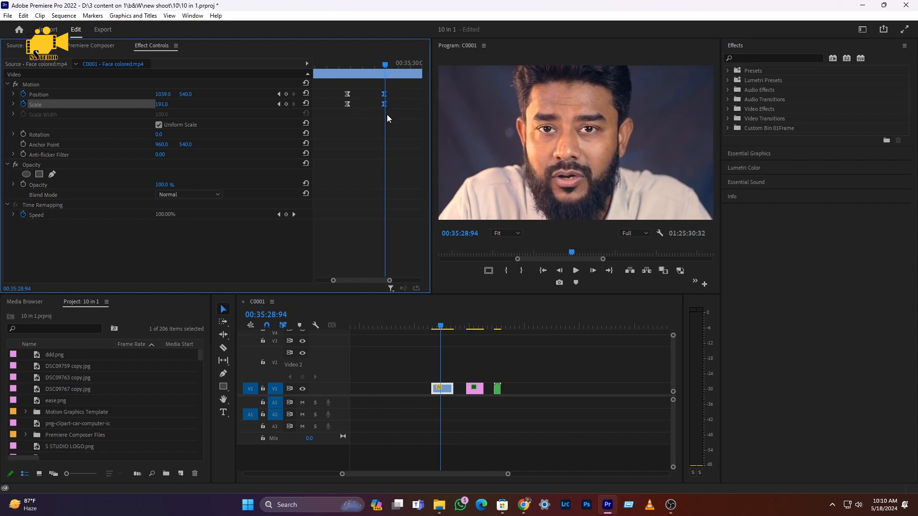
- Play the eased zoom from just before the first keyframes, with the program view maximized, and restore the layout
drag(348, 68, 340, 66)
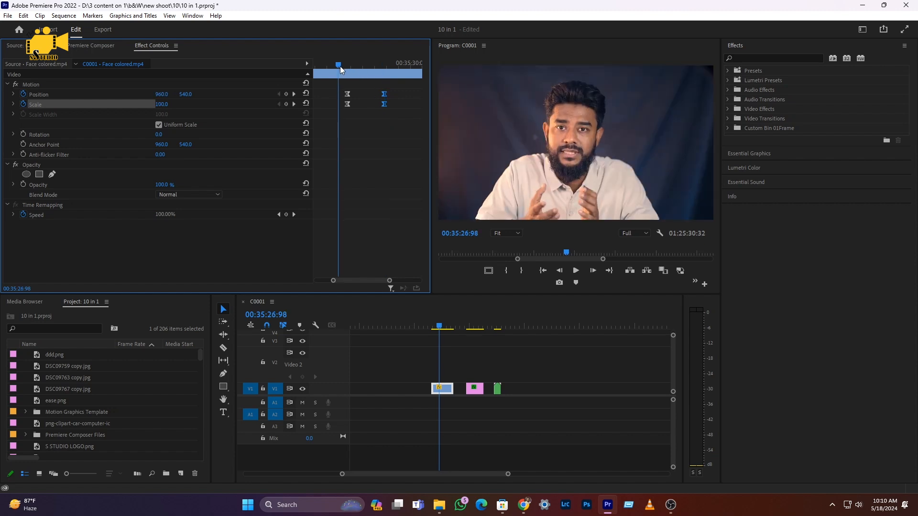
key(space)
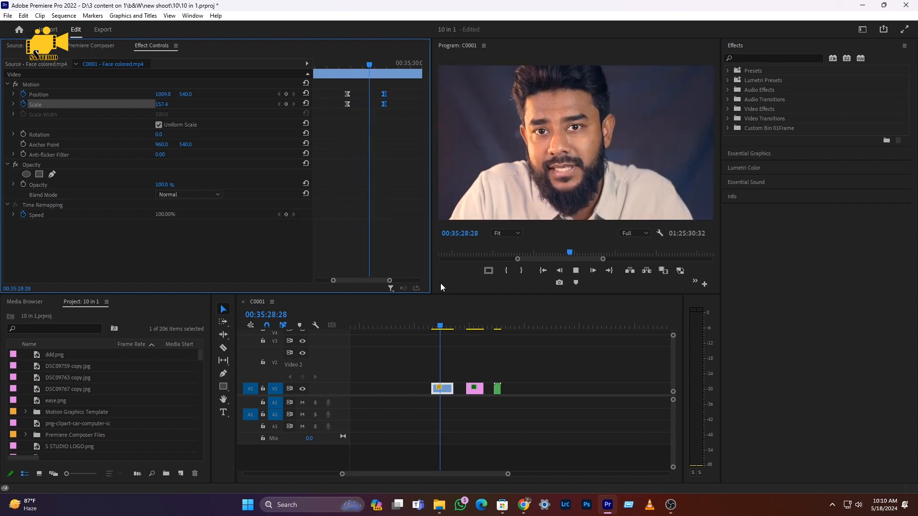
key(grave)
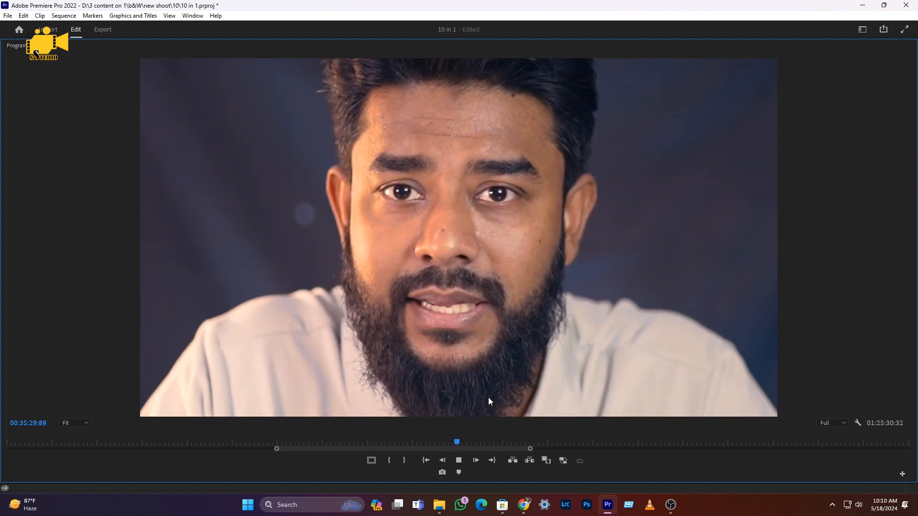
key(space)
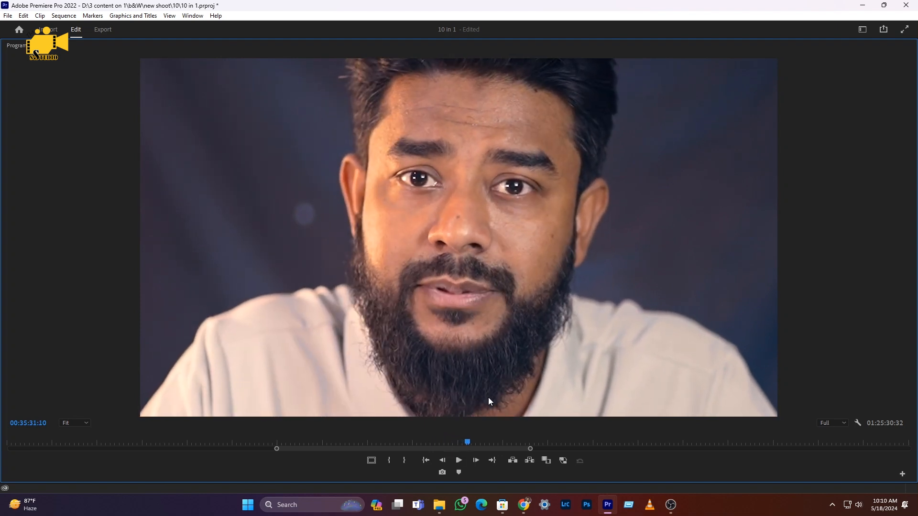
key(grave)
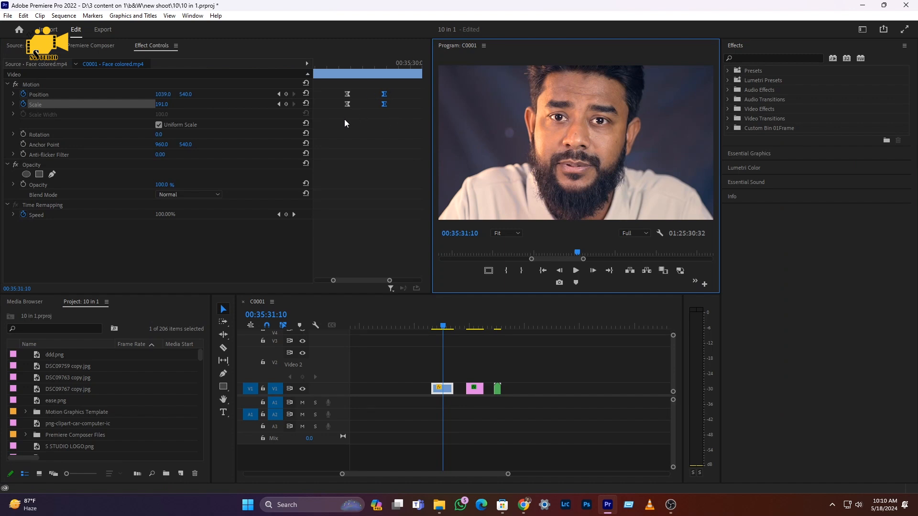
- Reshape the Scale velocity graph into a steep central peak by extending both keyframe handles towards the middle, and play the clip
click(13, 104)
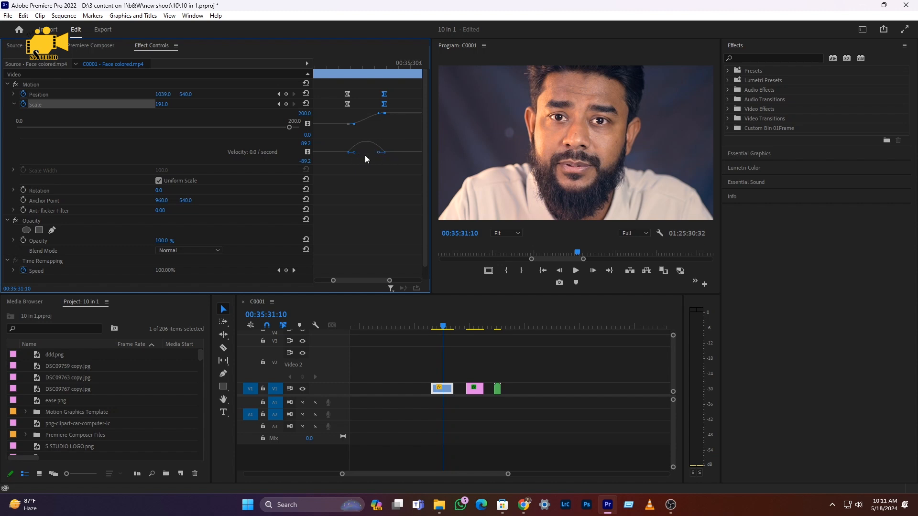
mouse_move(352, 152)
mouse_down()
mouse_move(371, 152)
mouse_move(359, 153)
mouse_up()
mouse_move(359, 151)
mouse_down()
mouse_move(348, 152)
mouse_move(360, 151)
mouse_up()
drag(376, 152, 362, 154)
drag(354, 152, 367, 153)
drag(444, 329, 435, 329)
key(space)
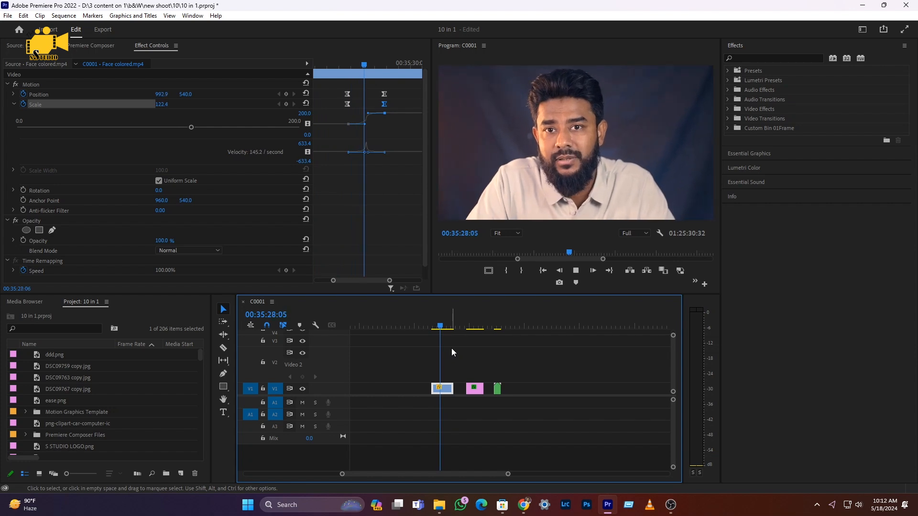
- Reshape the face clip's Scale velocity graph so its peak lies close to the second keyframe, and play the zoom
mouse_move(389, 67)
mouse_down()
mouse_move(354, 71)
mouse_move(383, 77)
mouse_up()
drag(365, 154, 366, 154)
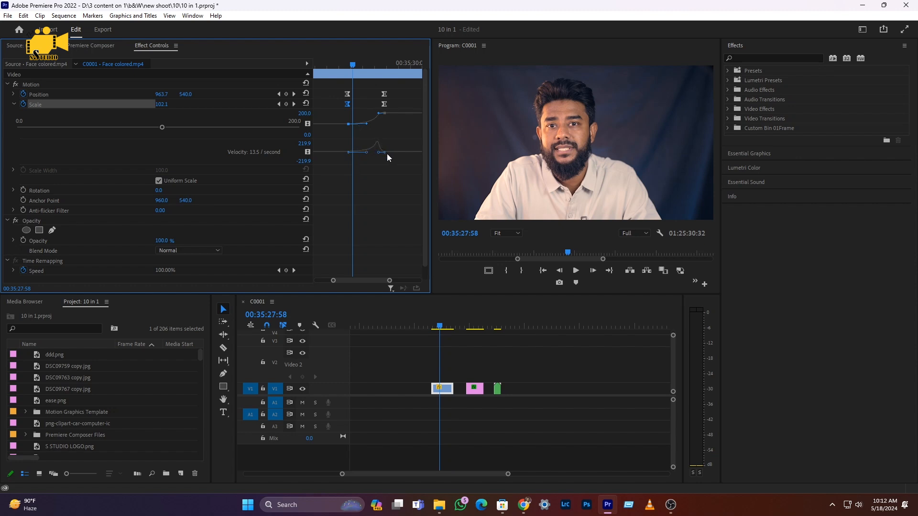
key(space)
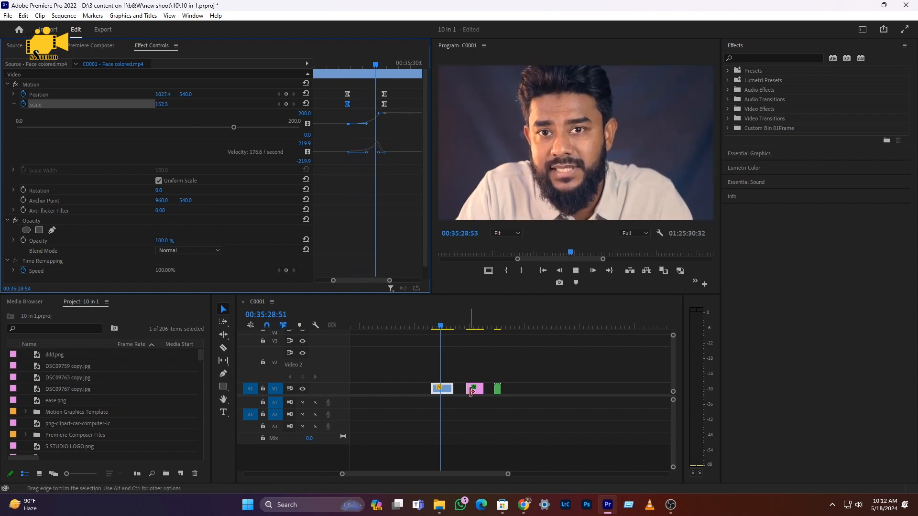
click(433, 327)
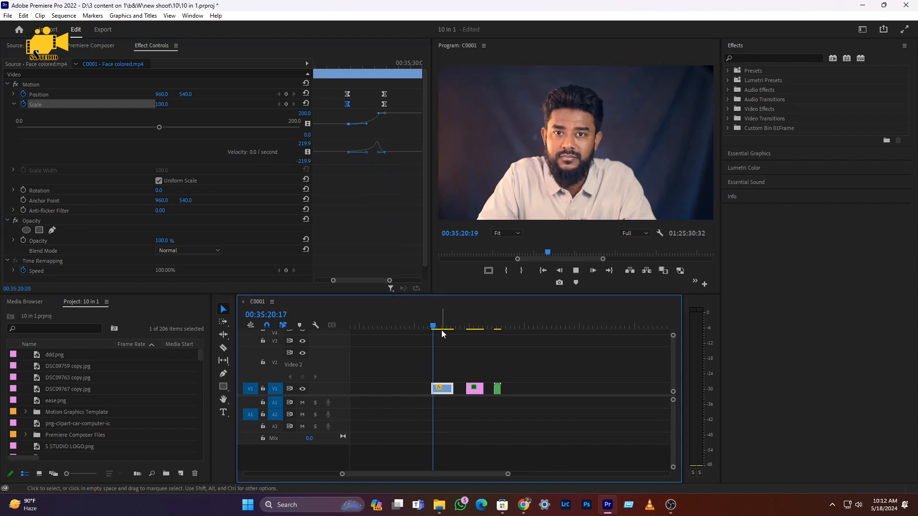
click(441, 329)
- Move the "Hi, I m text" graphic off-screen with a Vector Motion horizontal position of 2138 and keyframe Position at 00:36:03:34
drag(469, 328, 473, 328)
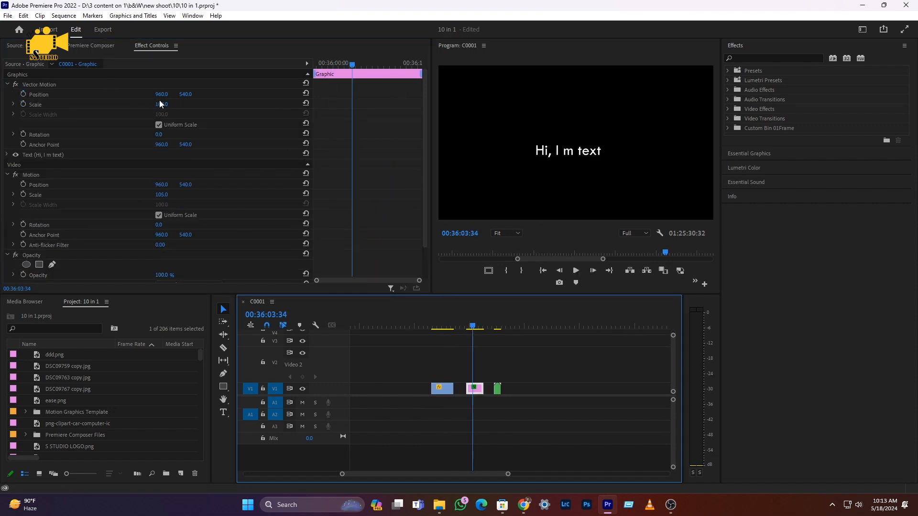
drag(161, 94, 496, 94)
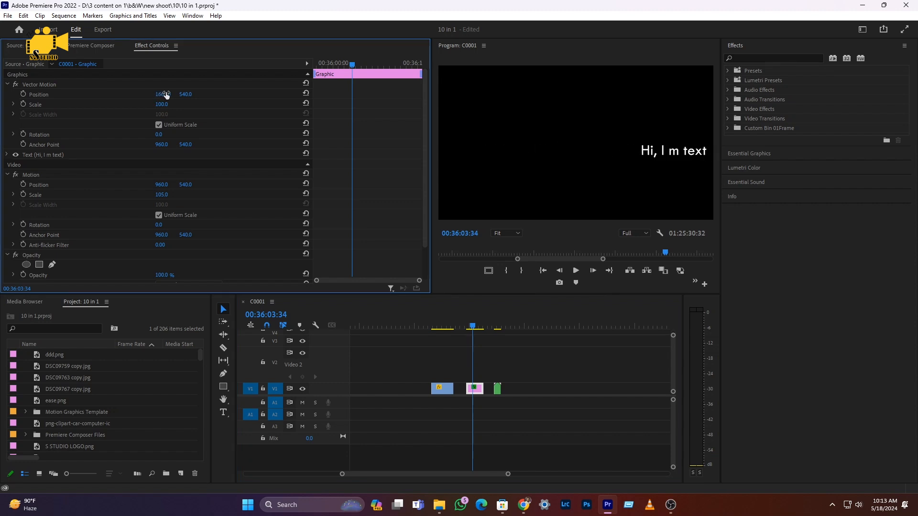
drag(165, 95, 393, 96)
click(24, 95)
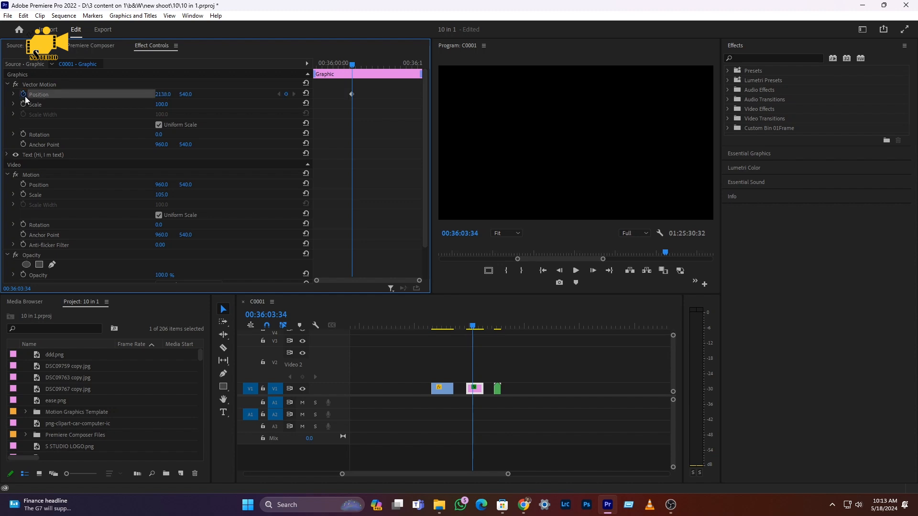
- Add a second Position keyframe for the text at 00:36:04:35 with horizontal position 1011, and play the slide-in
key(space)
key(space)
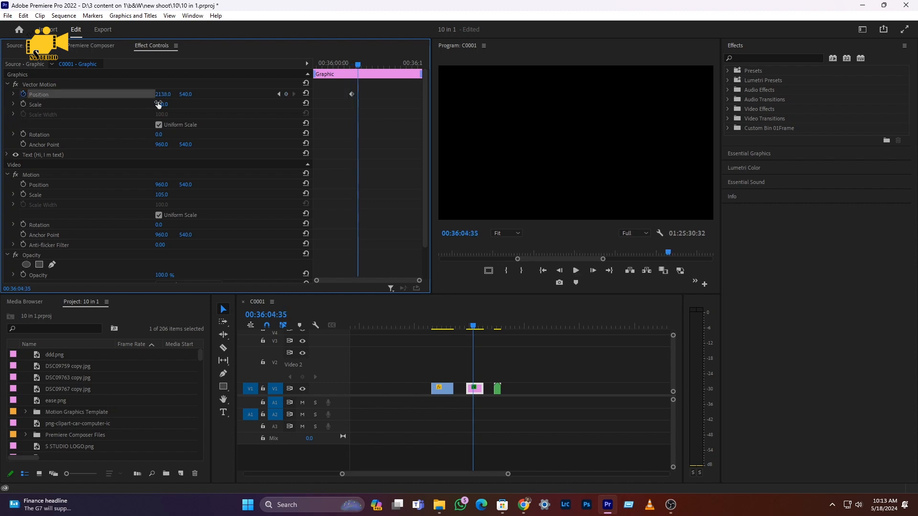
drag(163, 95, 0, 94)
drag(368, 64, 354, 67)
key(space)
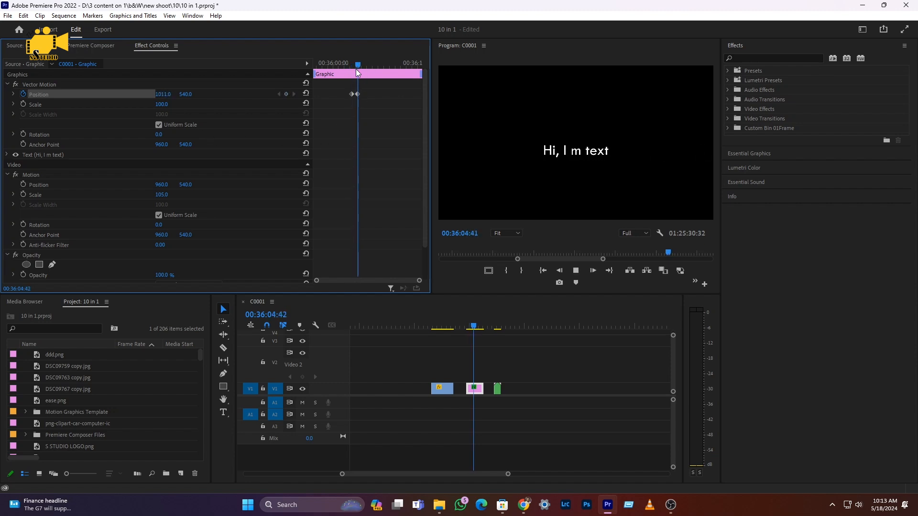
key(space)
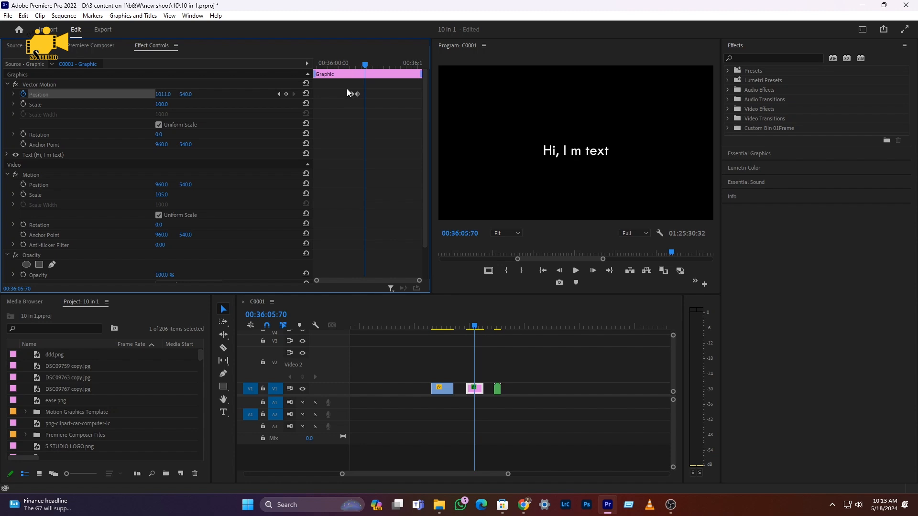
- Apply Ease In to the text's first Position keyframe and Ease Out to the second, and play the slide-in
right_click(354, 96)
mouse_move(404, 175)
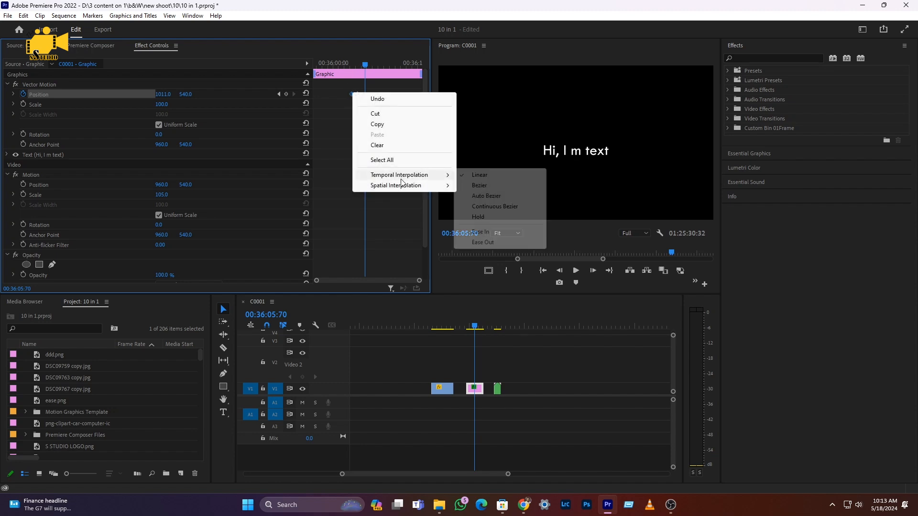
click(480, 233)
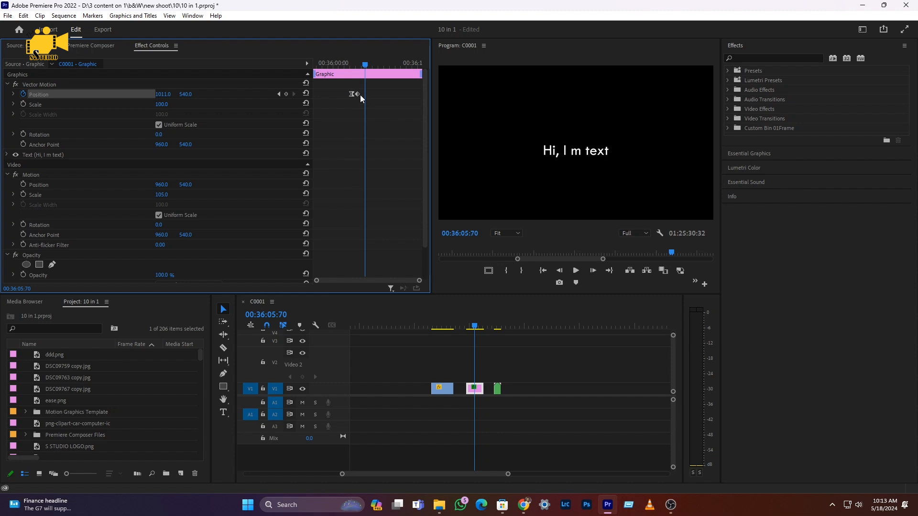
right_click(357, 95)
mouse_move(420, 180)
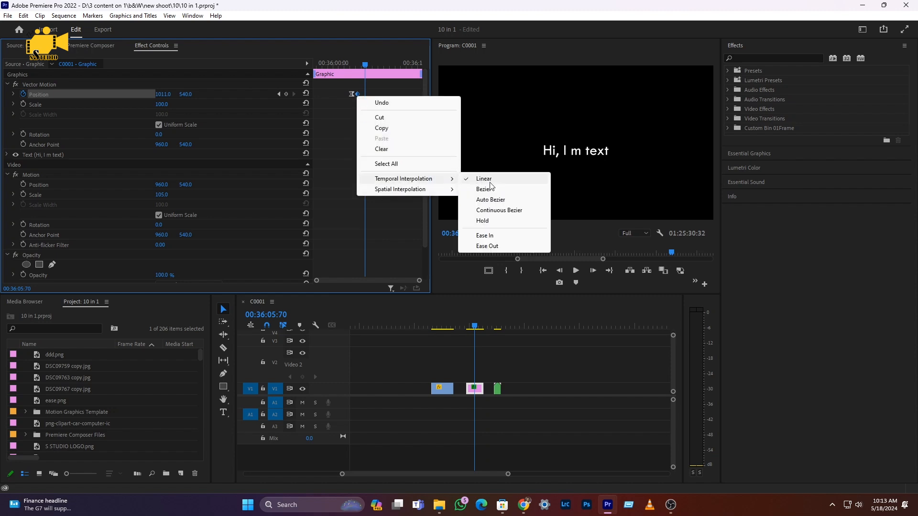
click(487, 245)
drag(366, 67, 351, 65)
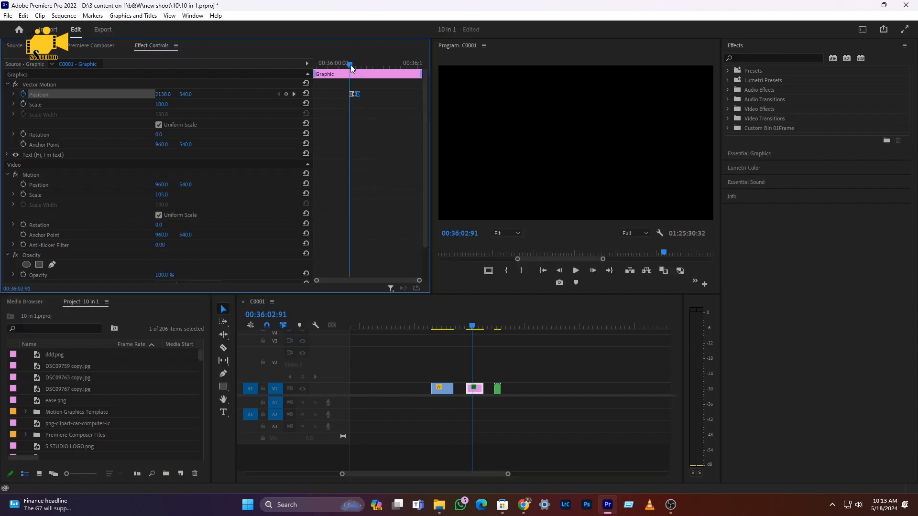
key(space)
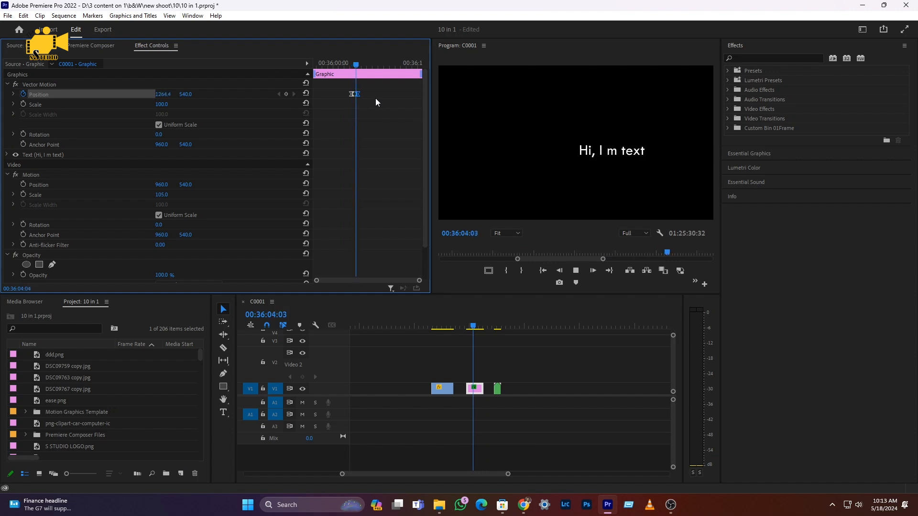
key(space)
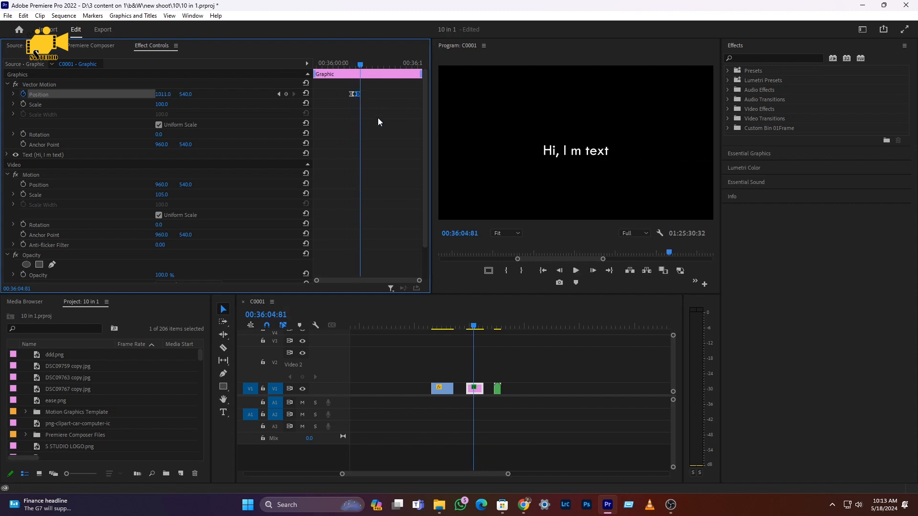
- Show the text's Position velocity graph, extend both keyframe handles inward to form a steep central peak, and play it
click(13, 94)
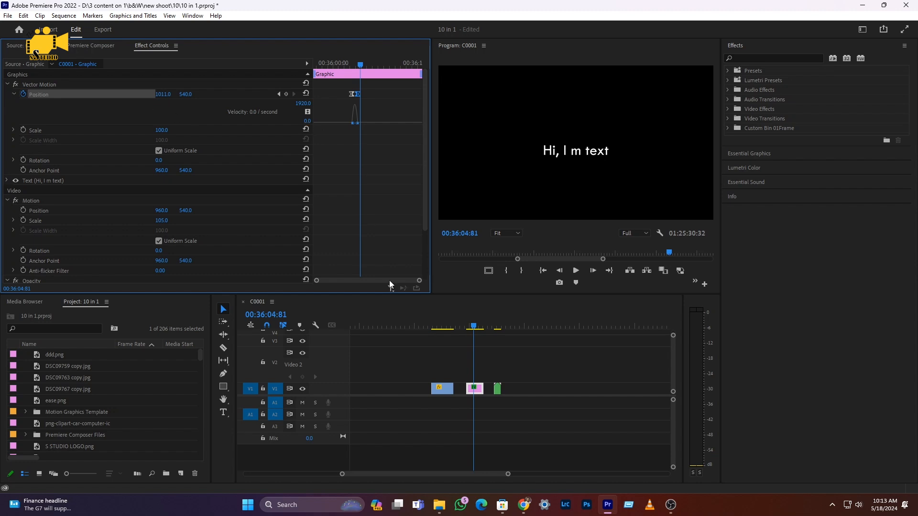
drag(419, 283, 415, 281)
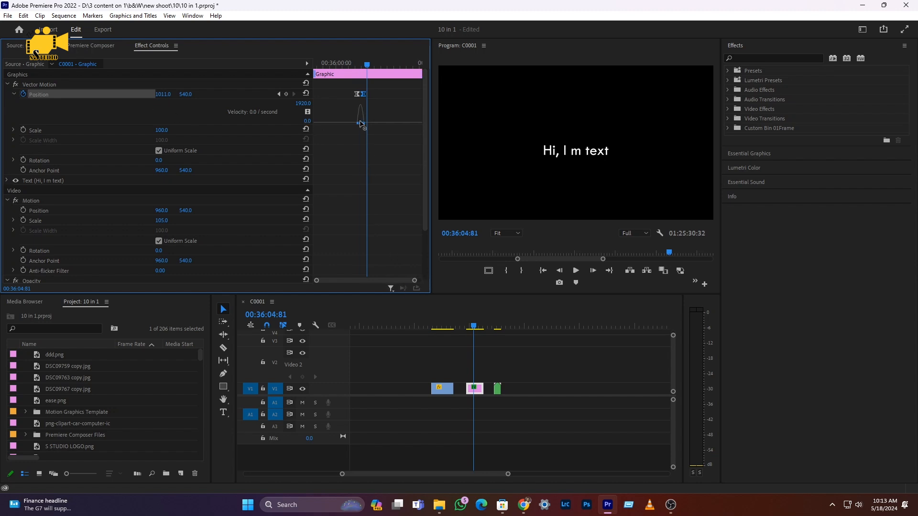
drag(359, 123, 363, 123)
drag(303, 217, 299, 216)
drag(314, 80, 286, 79)
key(space)
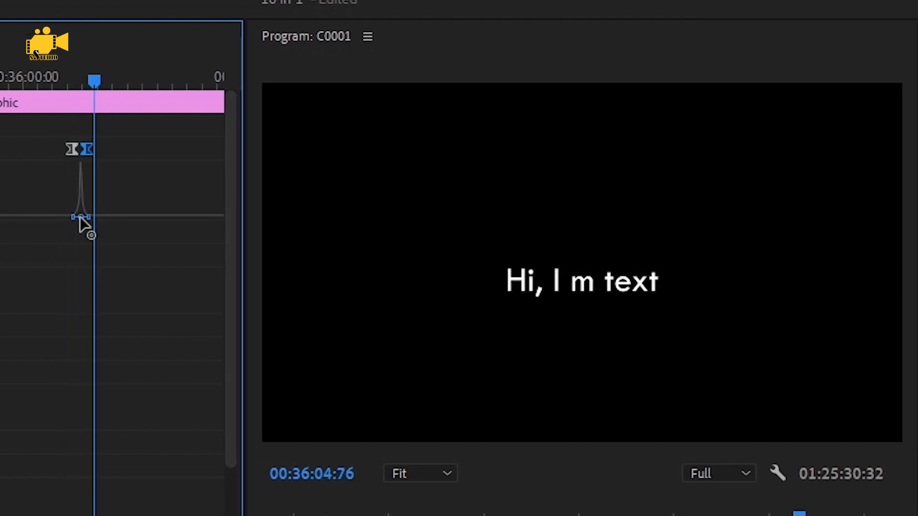
- Move a handle of the text's Position velocity graph further towards the second keyframe, and replay the slide-in
drag(87, 217, 102, 216)
drag(99, 81, 64, 79)
key(space)
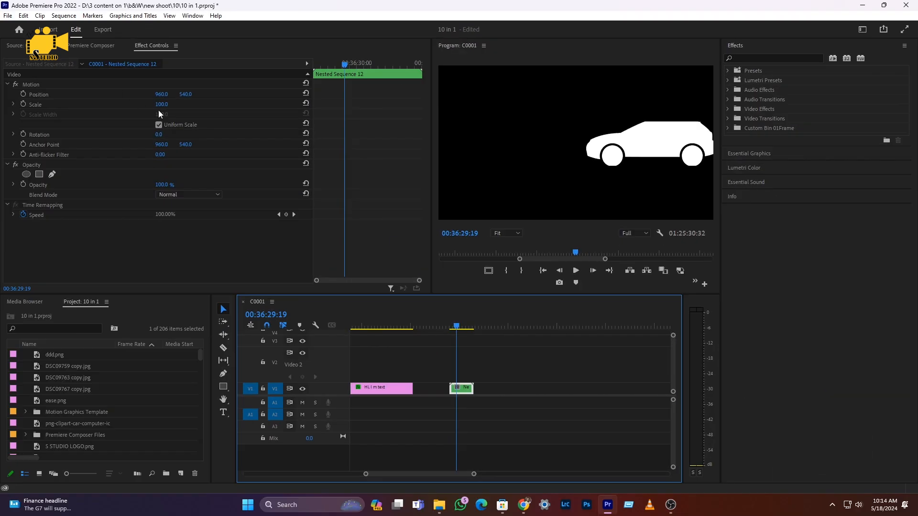
- Set the car clip's Scale to 23 and Position to 1675, 696, and add a Position keyframe at 00:36:29:19
drag(160, 104, 228, 95)
drag(165, 95, 275, 94)
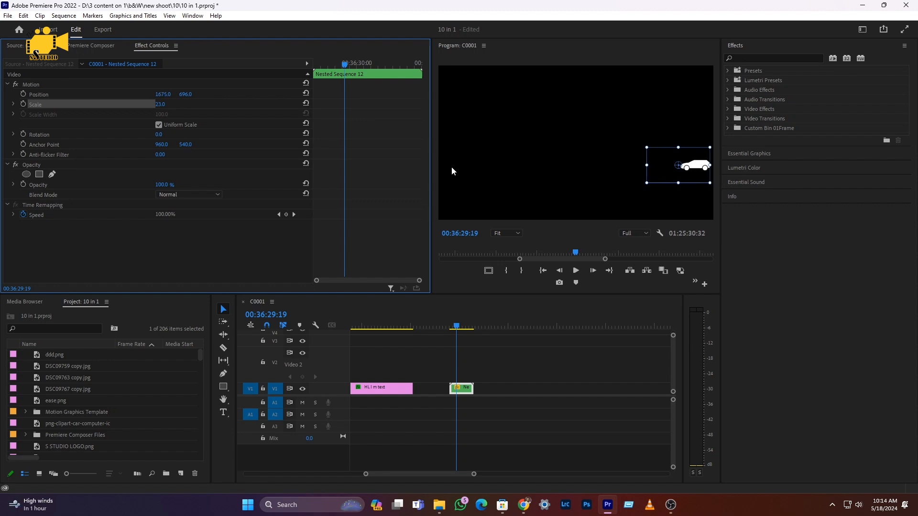
click(22, 94)
- Add a second Position keyframe for the car at 00:36:31:66 with horizontal position 141
key(space)
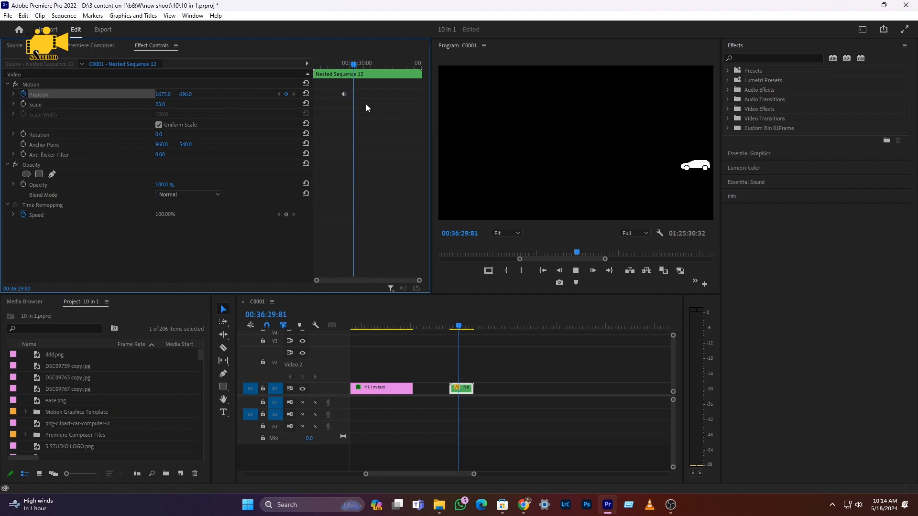
key(space)
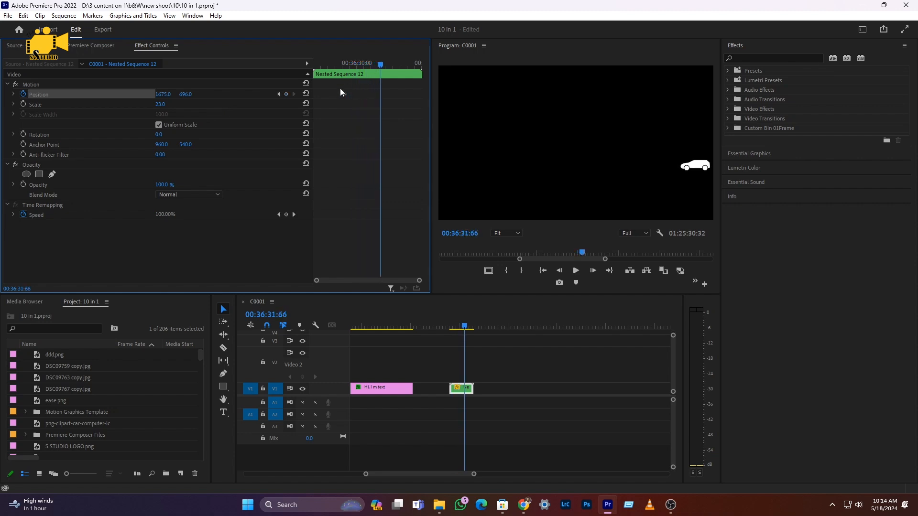
drag(163, 94, 105, 94)
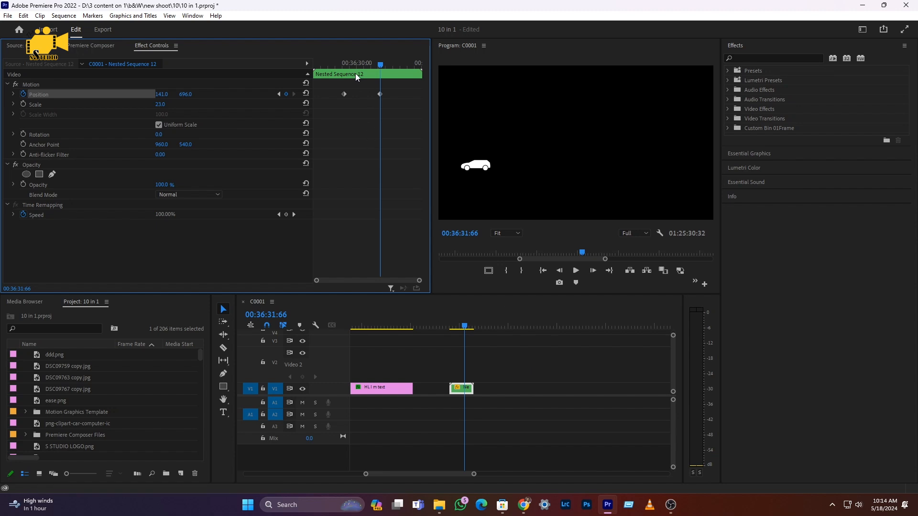
- Play the car's linear movement twice and scrub between its two Position keyframes to examine the constant motion
click(330, 62)
key(space)
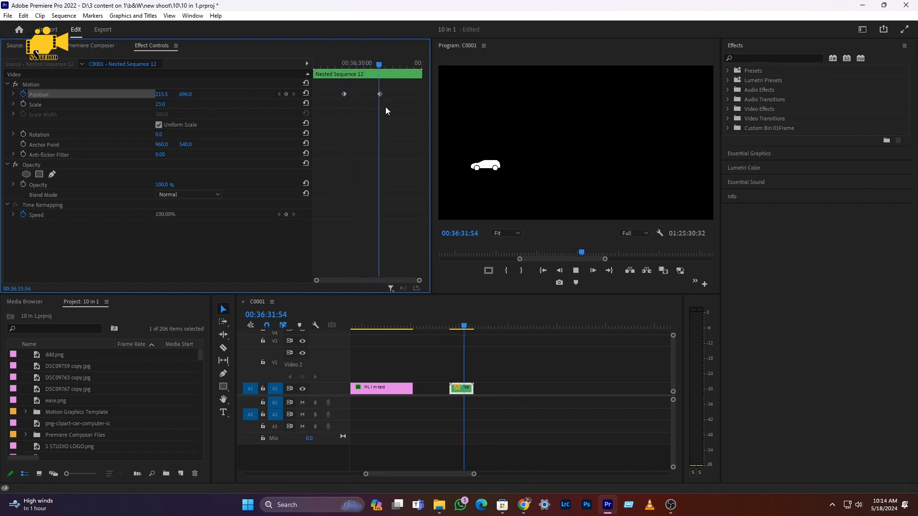
key(space)
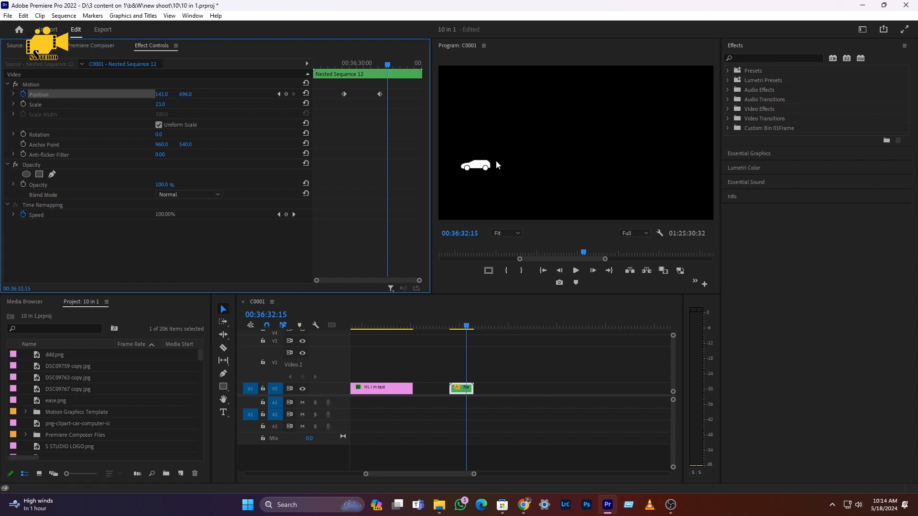
click(342, 63)
key(space)
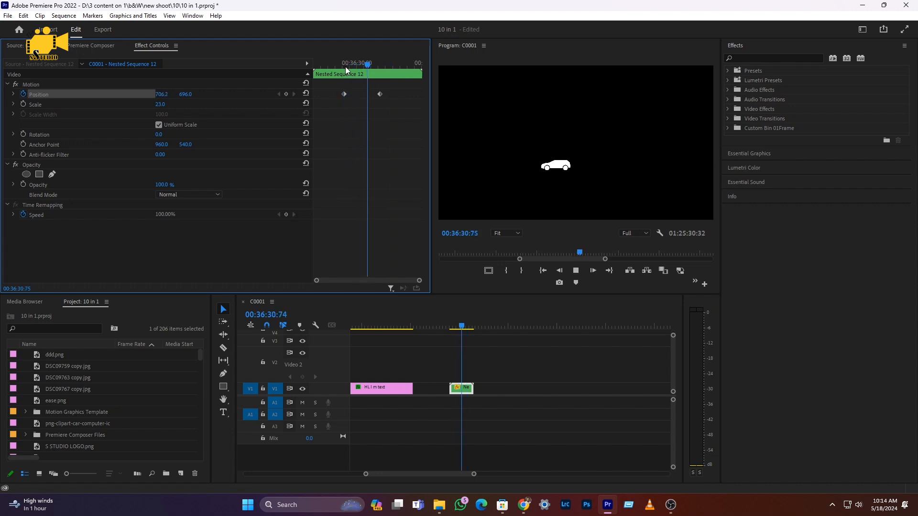
key(space)
drag(385, 64, 351, 70)
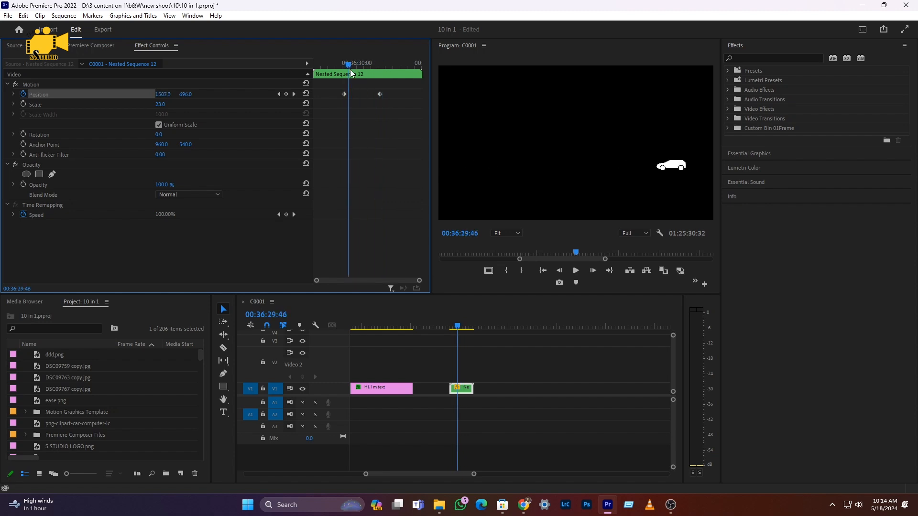
- Apply Ease Out to the car's first Position keyframe and Ease In to the second, and play the movement
right_click(344, 94)
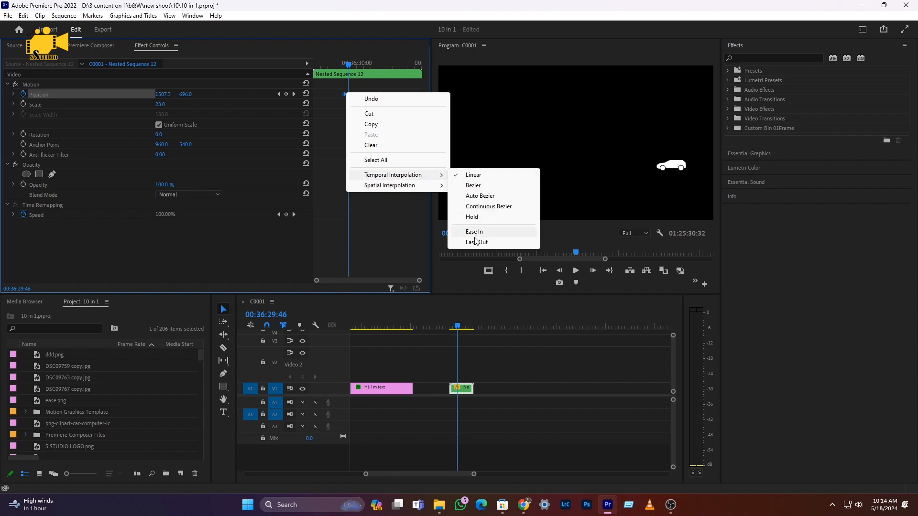
click(492, 241)
right_click(380, 93)
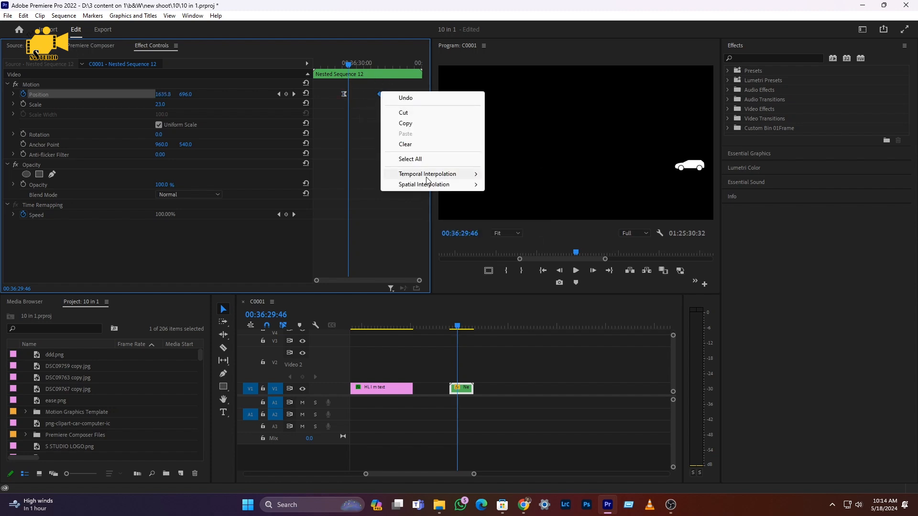
mouse_move(444, 180)
click(508, 231)
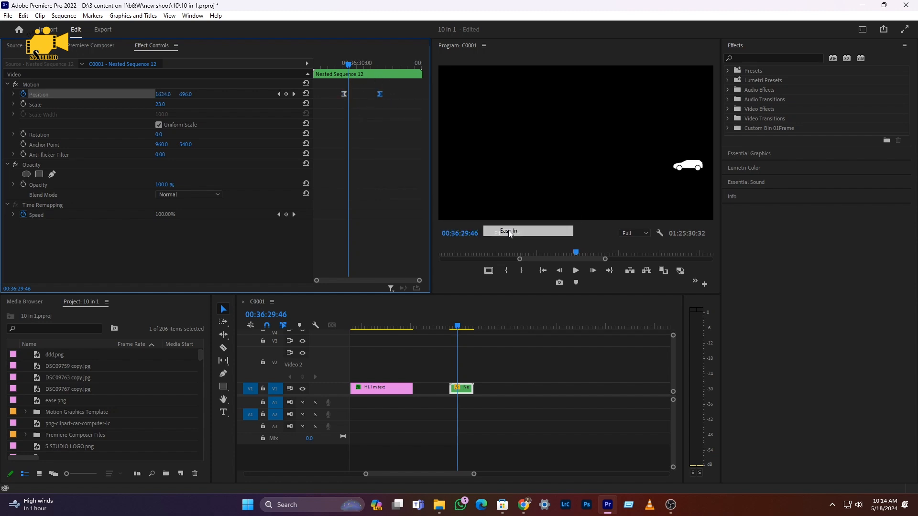
click(345, 65)
key(space)
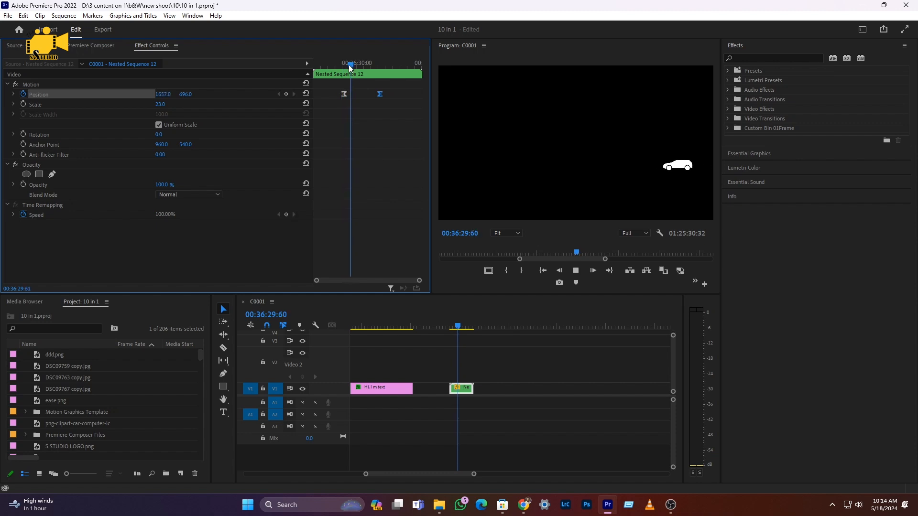
key(space)
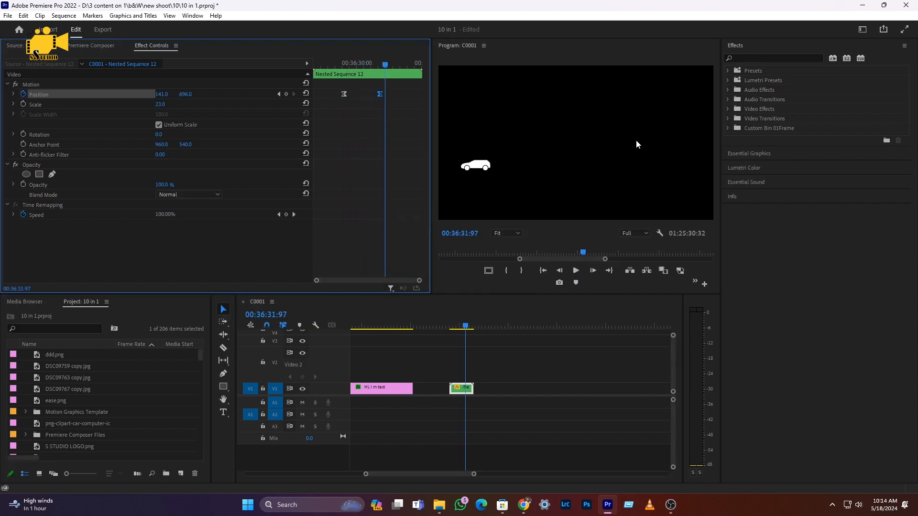
- Show the car's Position velocity graph and extend both keyframe handles towards the middle to form a central peak
drag(349, 64, 357, 65)
click(13, 95)
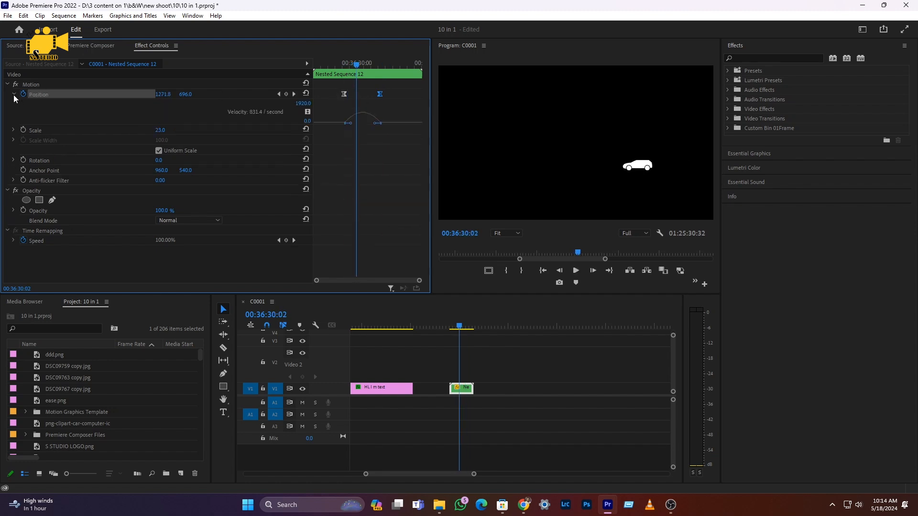
drag(352, 123, 356, 123)
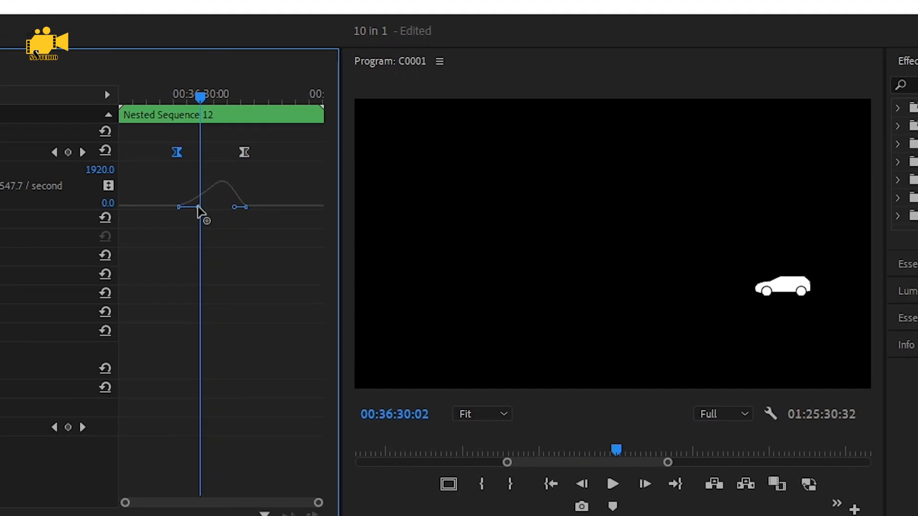
drag(234, 208, 225, 209)
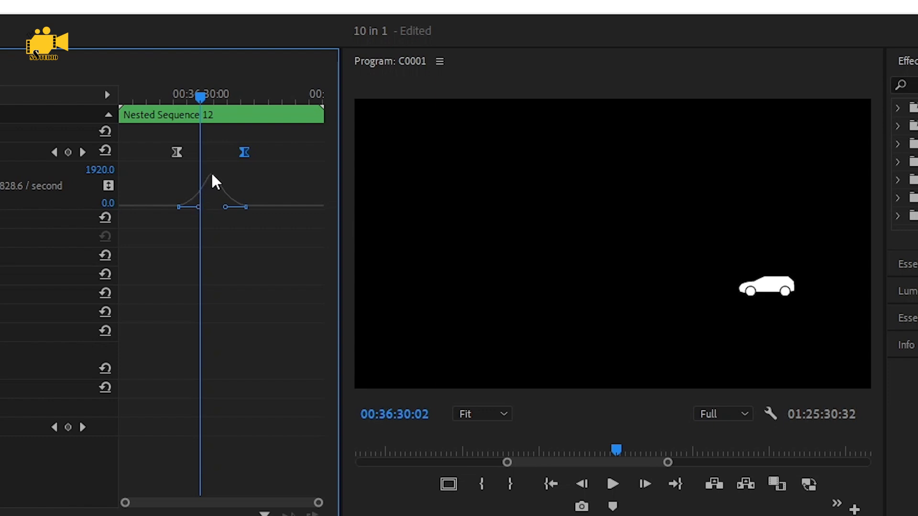
- Play the car's movement twice from before the first keyframe to examine its acceleration and slowdown
drag(200, 95, 172, 96)
key(space)
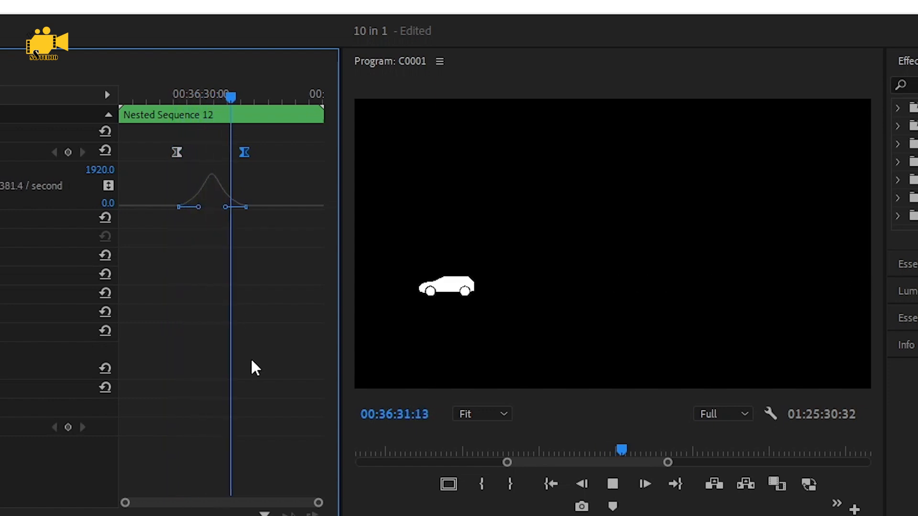
key(space)
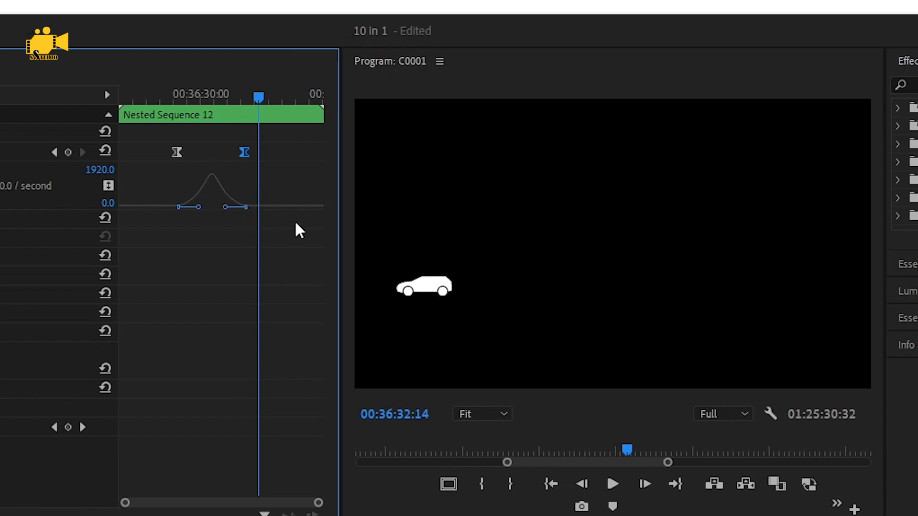
click(150, 95)
key(space)
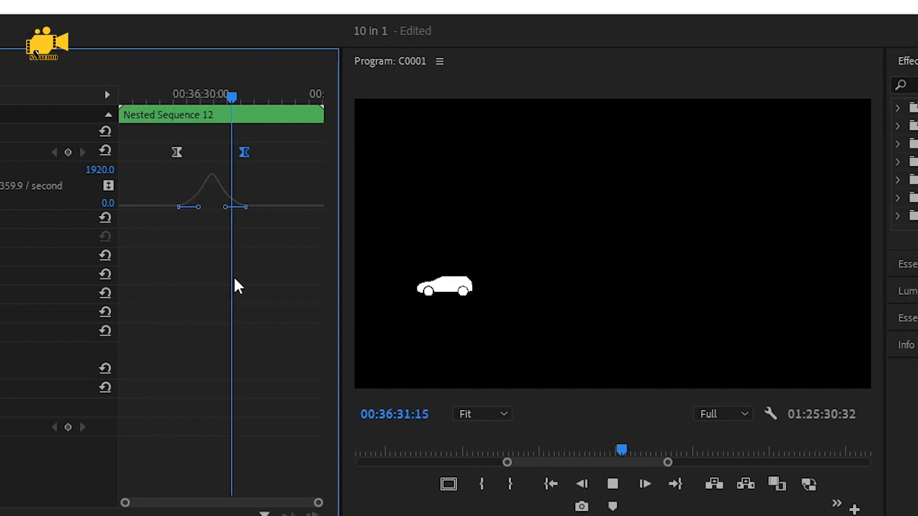
key(space)
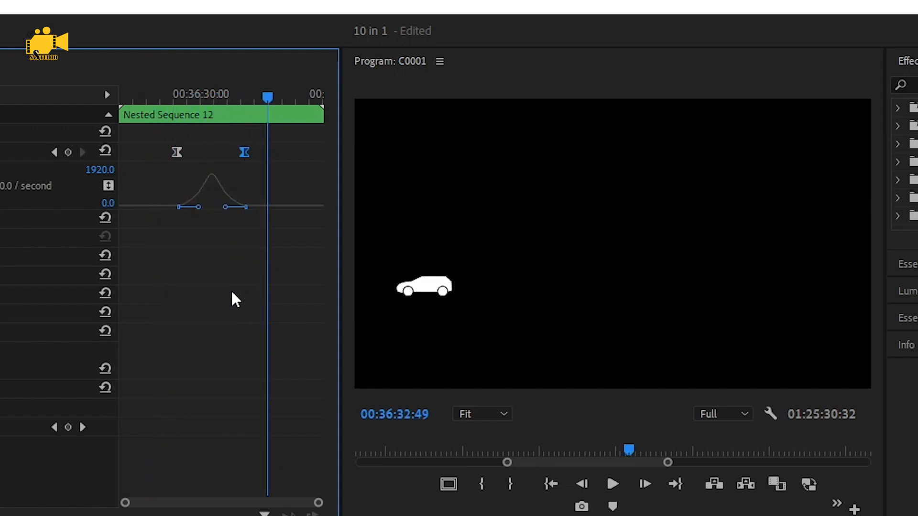